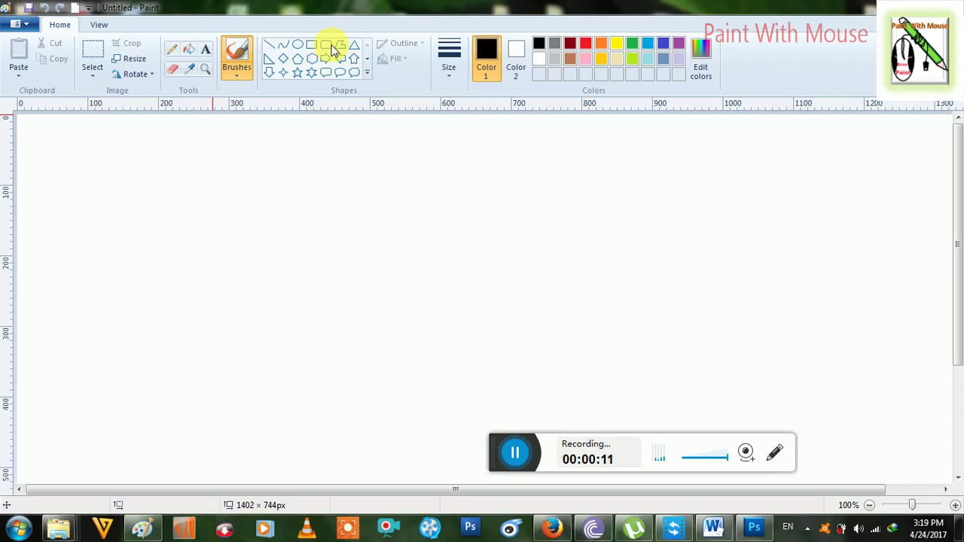
Step: Undo the stray brush mark and draw a rounded rectangle about 255 × 153 px mid-canvas with a bright blue outline
mouse_move(276, 253)
mouse_down()
mouse_move(344, 331)
mouse_move(384, 335)
mouse_up()
key(ctrl+z)
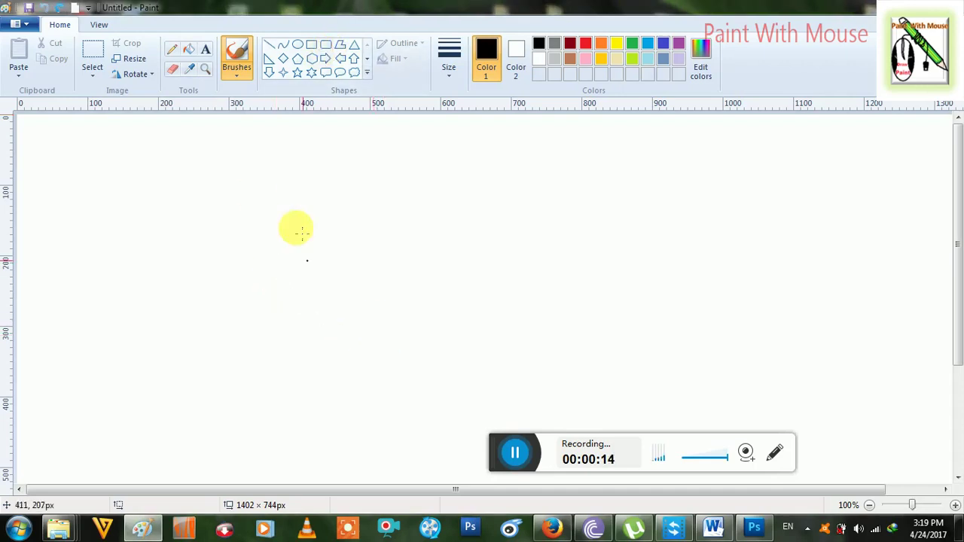
click(326, 46)
drag(328, 250, 509, 355)
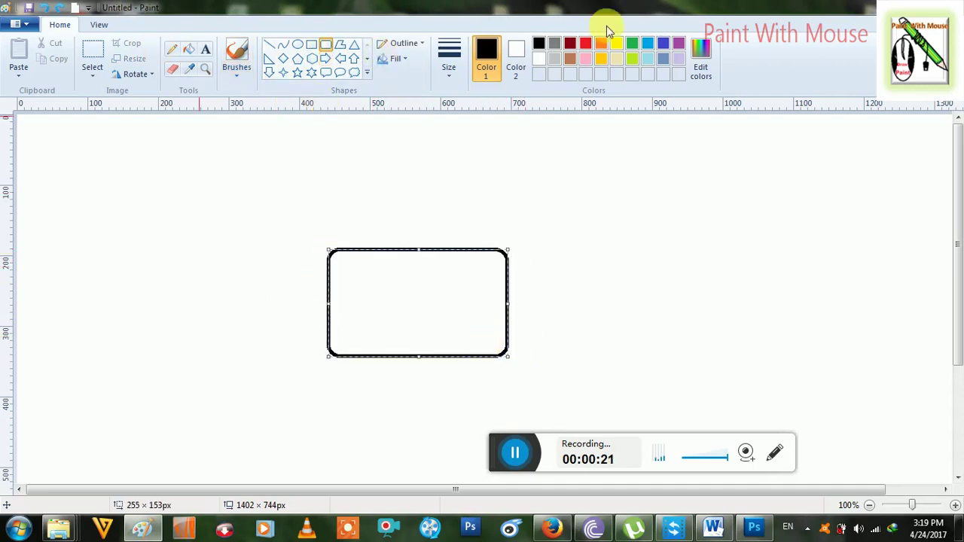
click(647, 42)
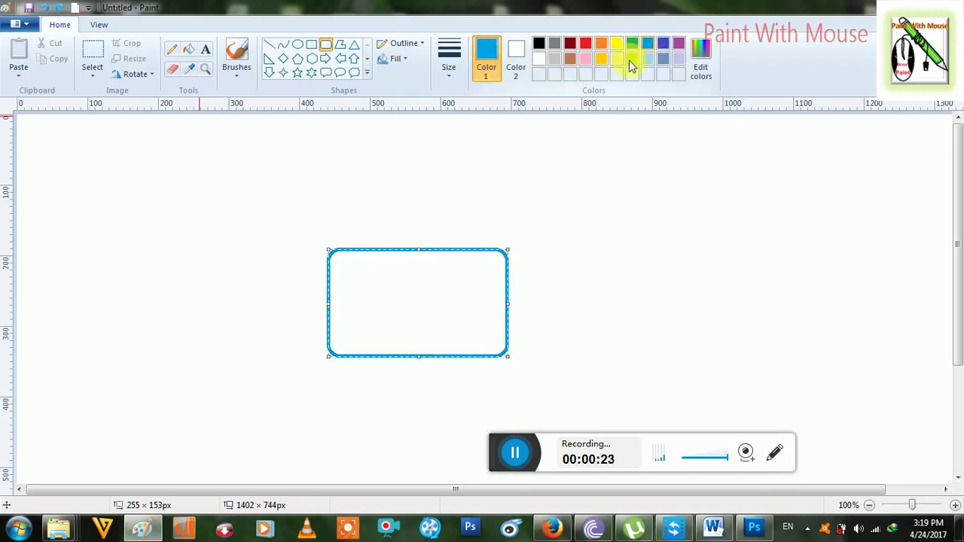
Step: Draw a bright blue circle about 90 × 92 px and center it inside the rounded rectangle
click(298, 43)
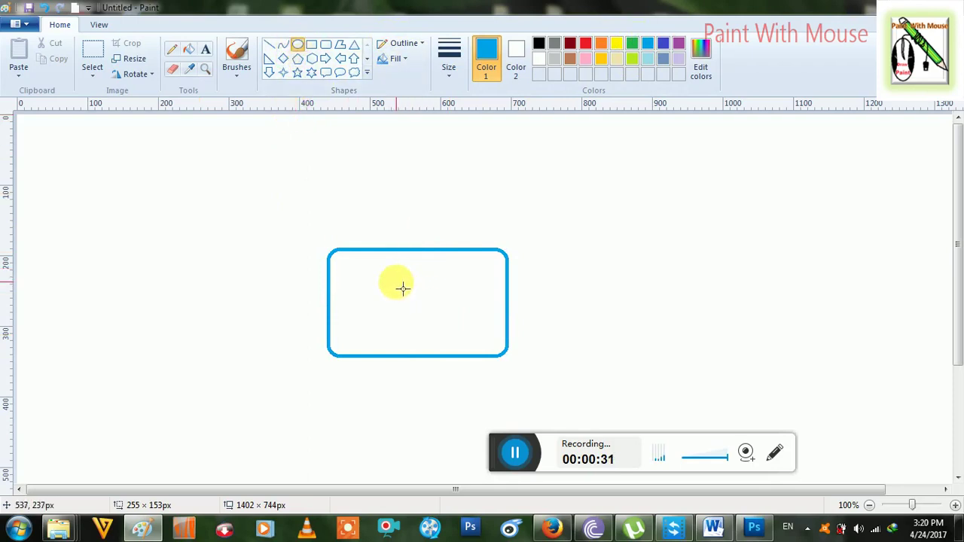
mouse_move(392, 280)
mouse_down()
mouse_move(395, 309)
mouse_move(452, 341)
mouse_up()
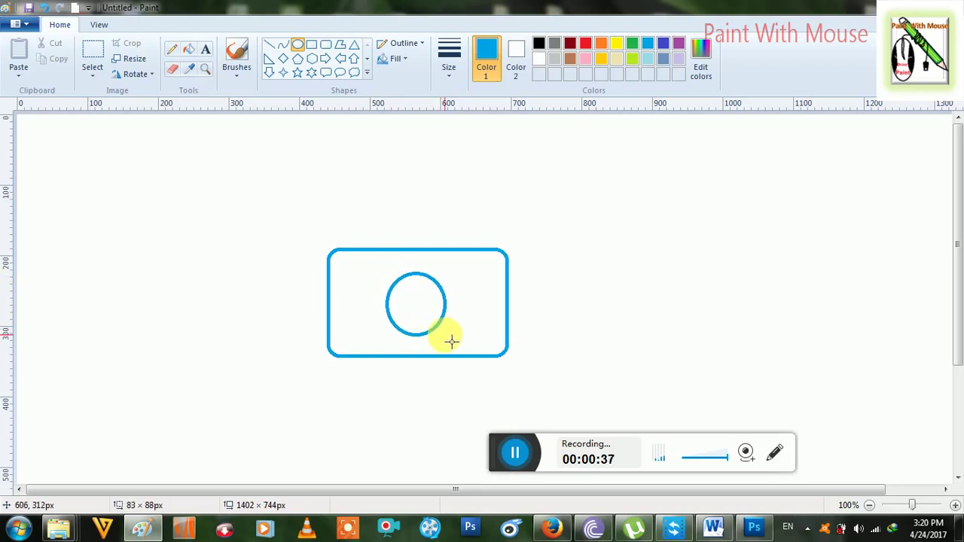
drag(451, 341, 455, 344)
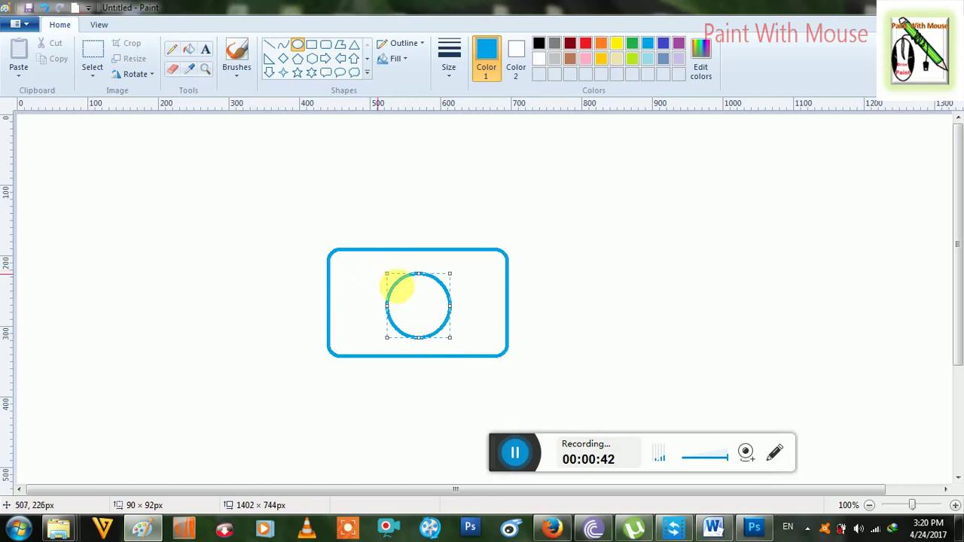
drag(424, 304, 422, 305)
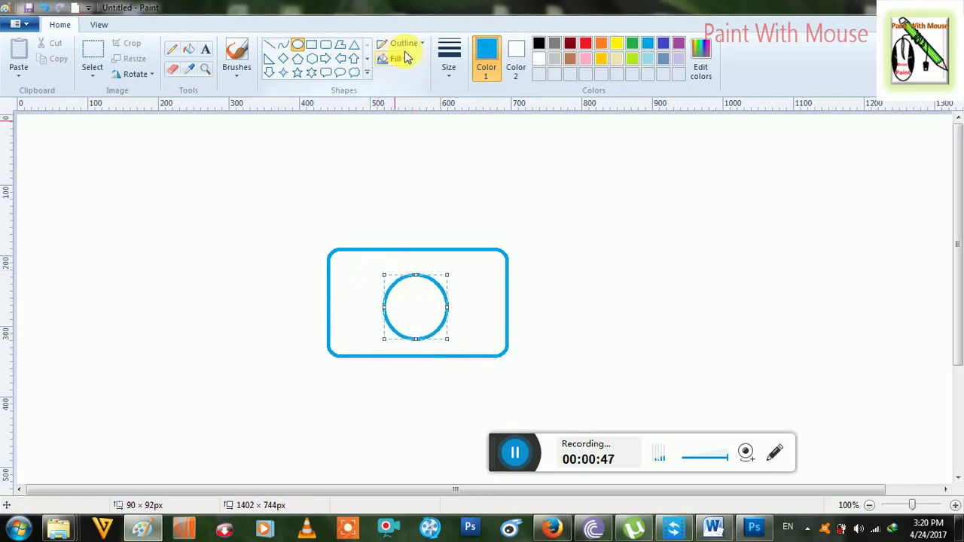
click(457, 158)
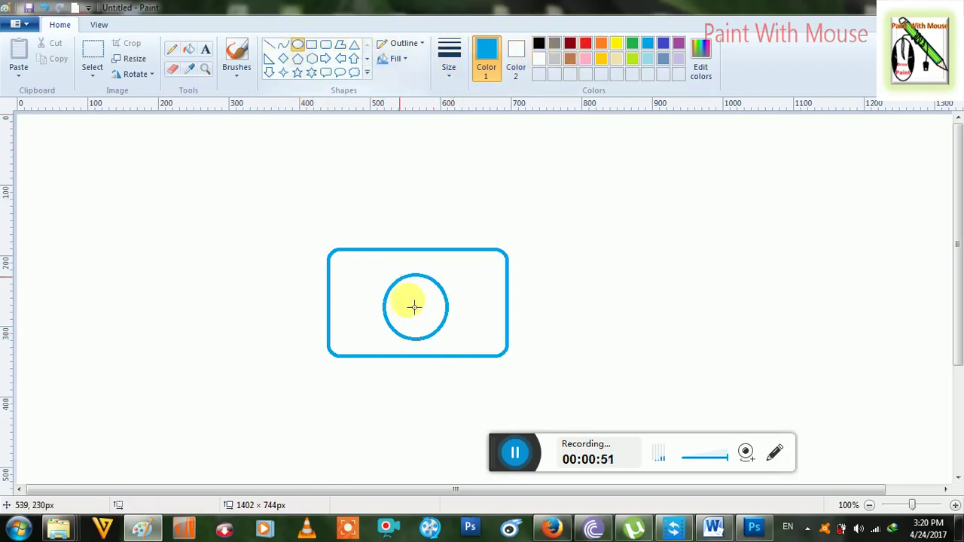
Step: Draw a larger concentric circle about 122 × 119 px around the first one and make its outline red
mouse_move(367, 269)
mouse_down()
mouse_move(385, 309)
mouse_move(468, 343)
mouse_up()
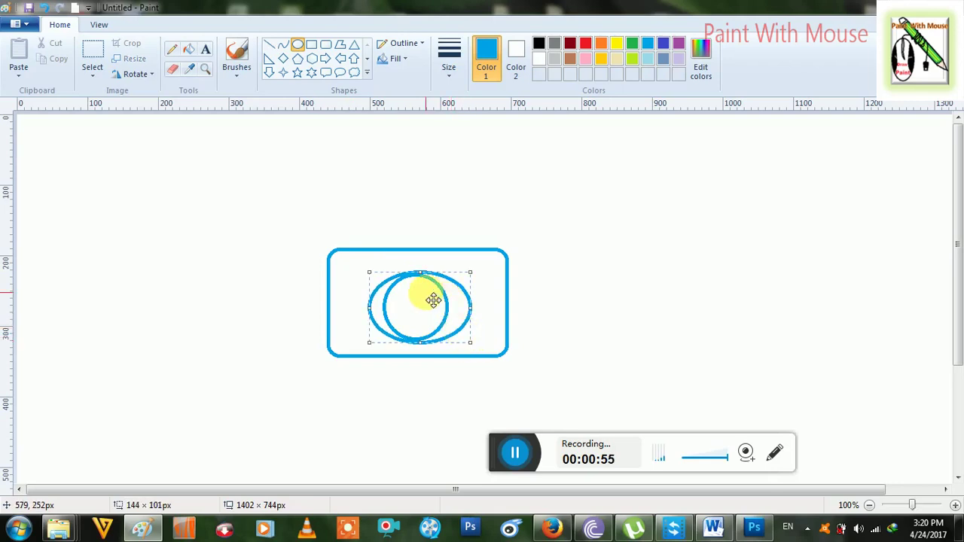
key(ctrl+z)
drag(371, 262, 459, 351)
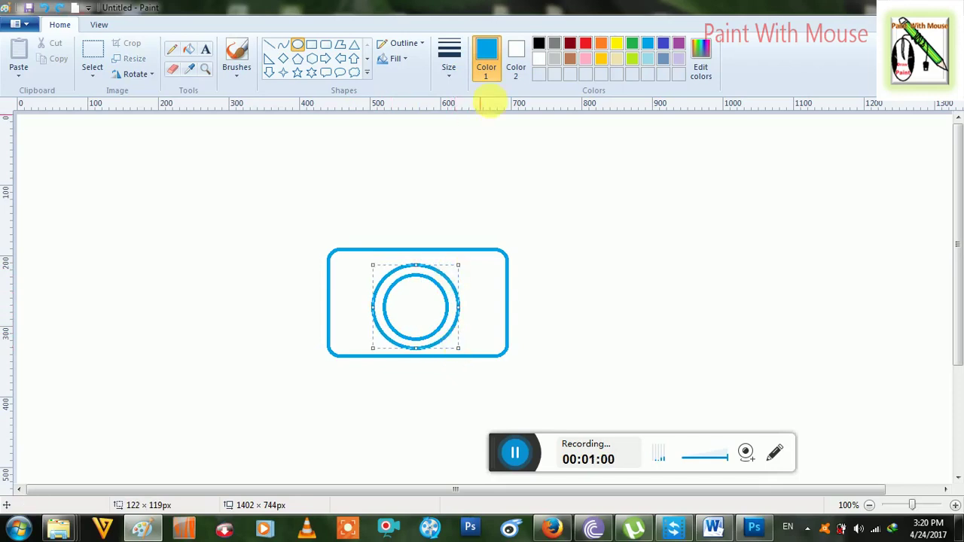
click(586, 44)
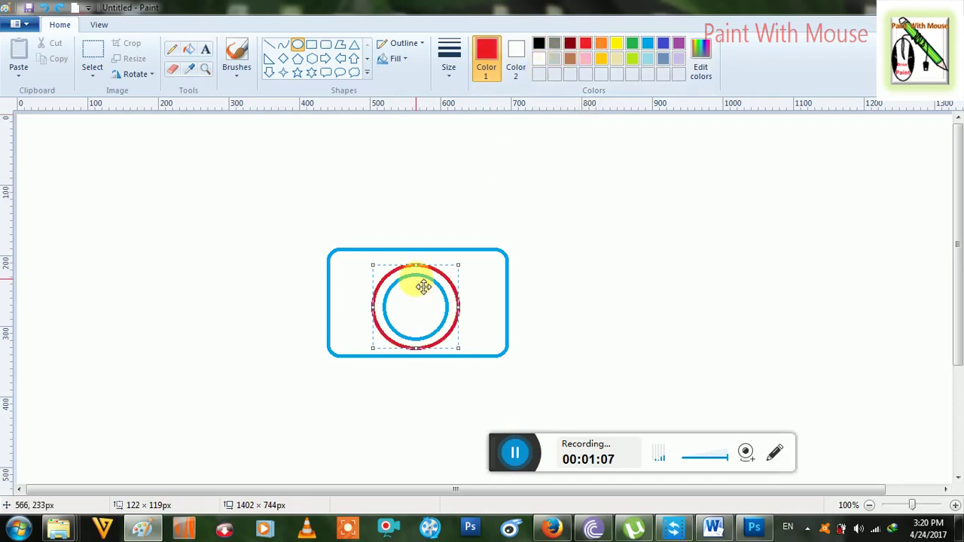
Step: Fill the inner circle and its outline red, and fill the rounded rectangle outside the circles bright blue
click(190, 50)
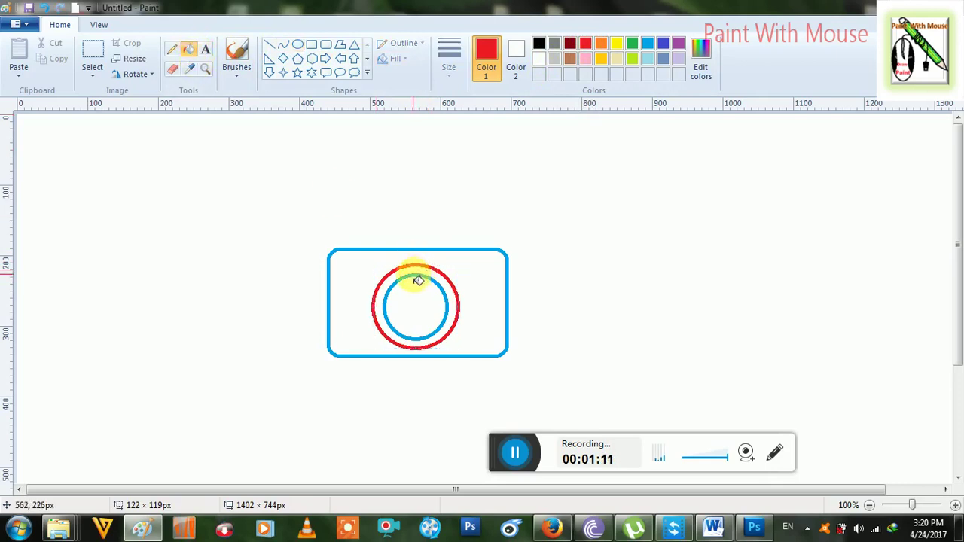
click(418, 281)
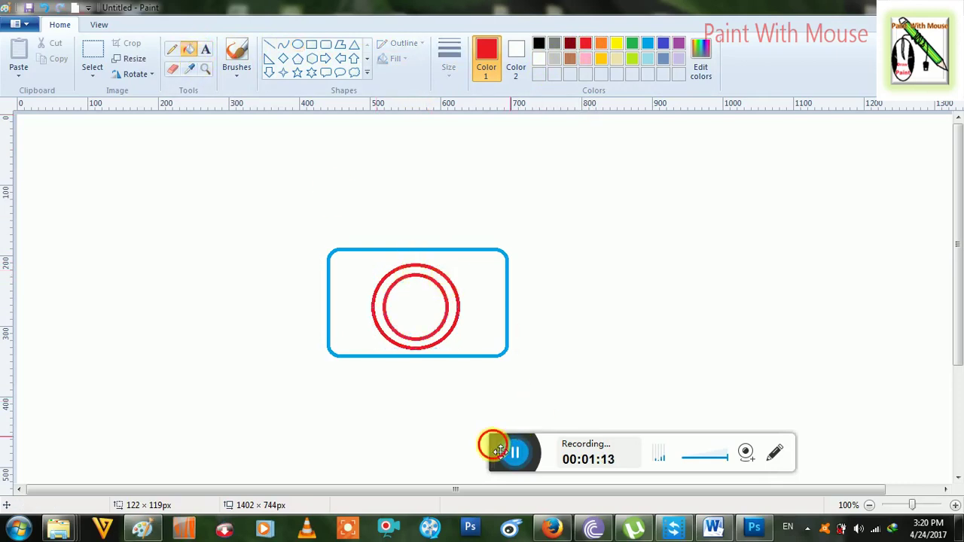
mouse_move(515, 454)
mouse_down()
mouse_move(774, 473)
mouse_move(837, 495)
mouse_up()
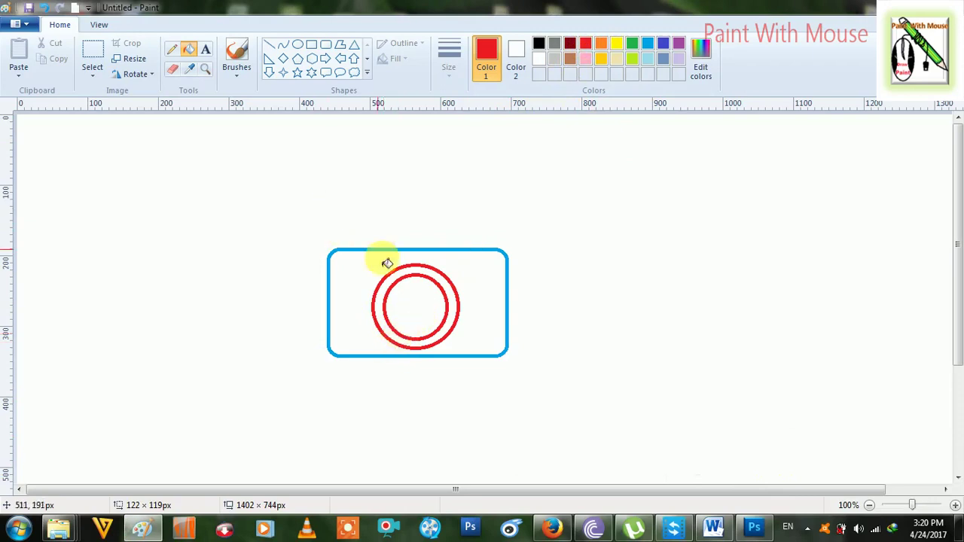
click(421, 308)
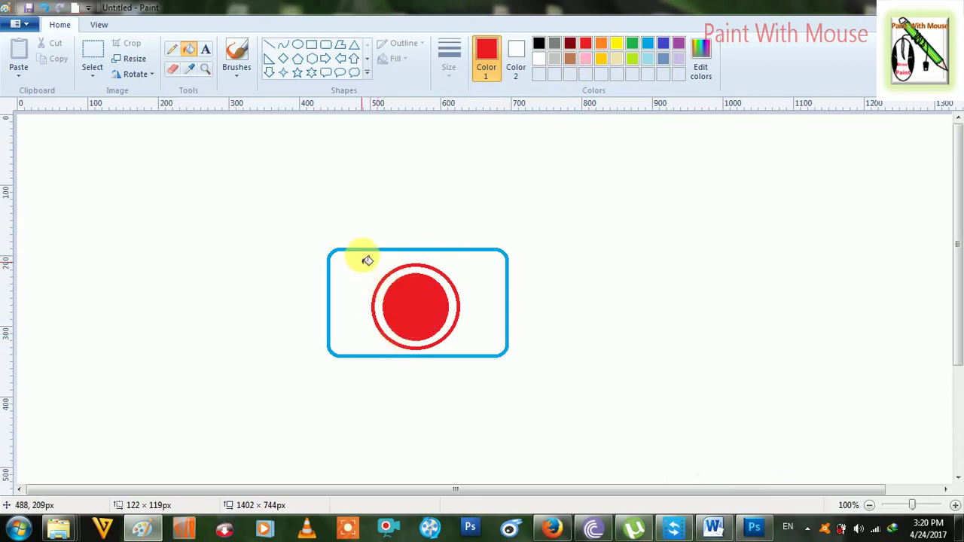
click(648, 45)
click(458, 277)
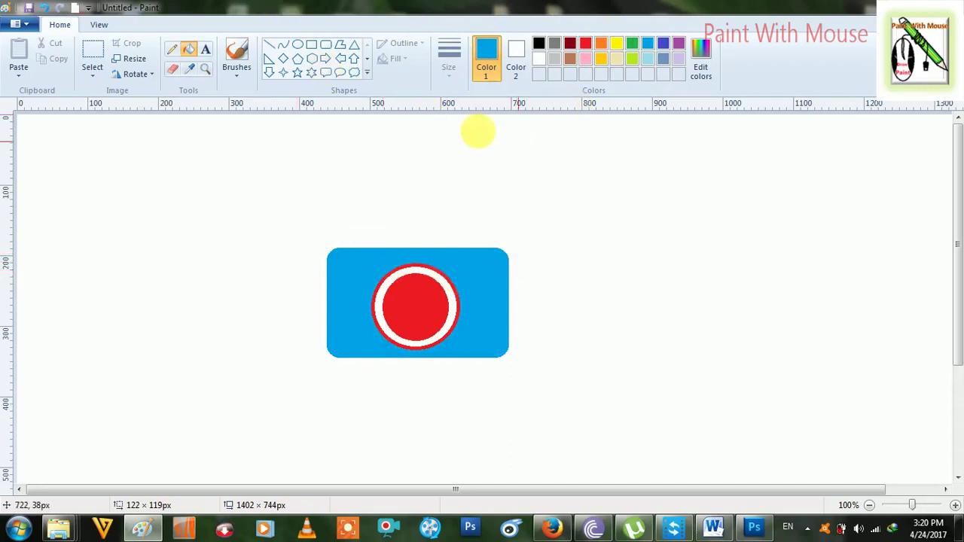
Step: Draw a bright blue triangle about 179 × 150 px beside the rectangle and rotate it right 90°
click(353, 46)
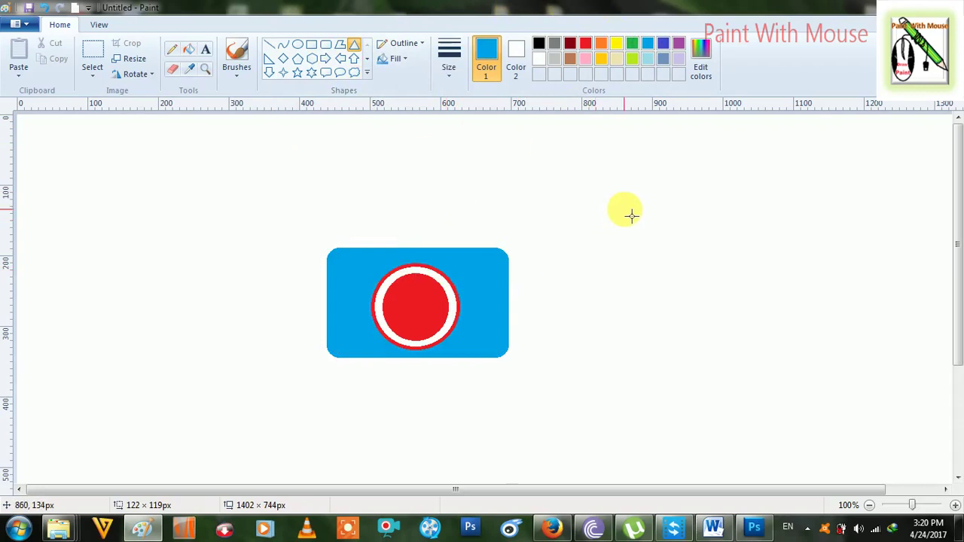
drag(627, 211, 752, 318)
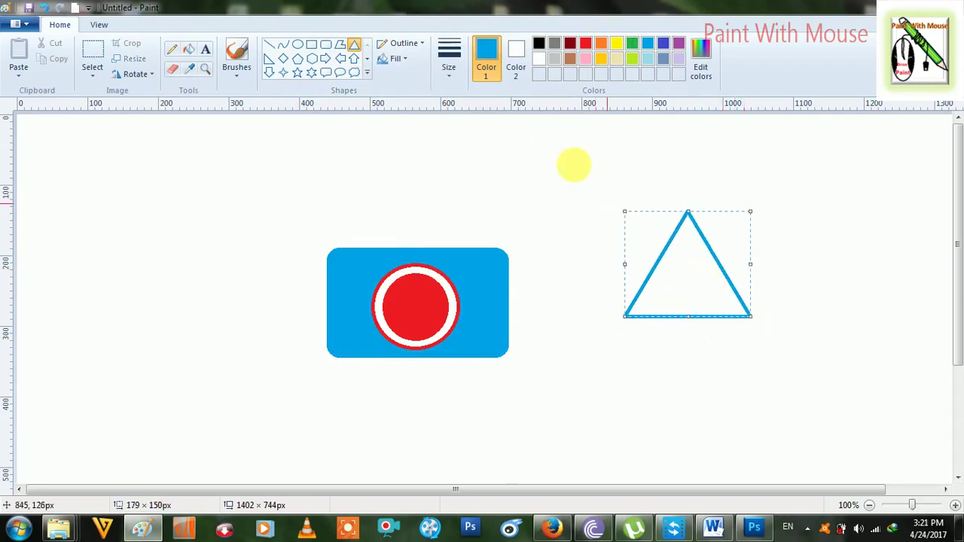
right_click(676, 260)
mouse_move(726, 300)
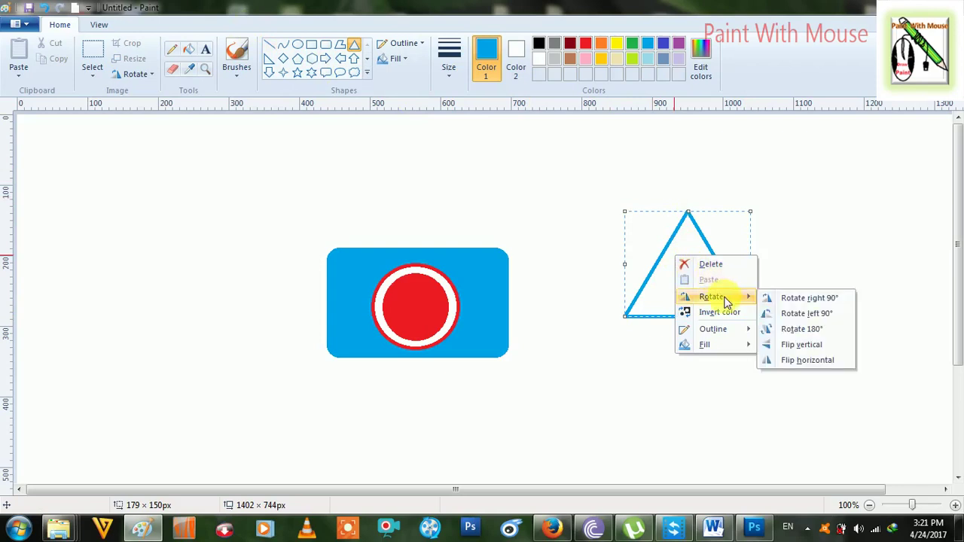
click(803, 300)
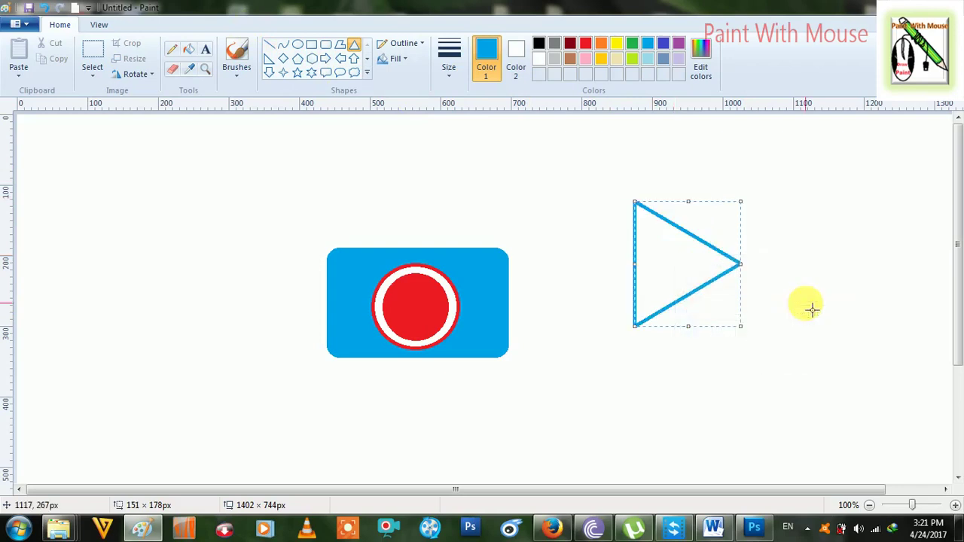
Step: Try rotating the triangle another 90° right, and turn it back 90° left
right_click(740, 283)
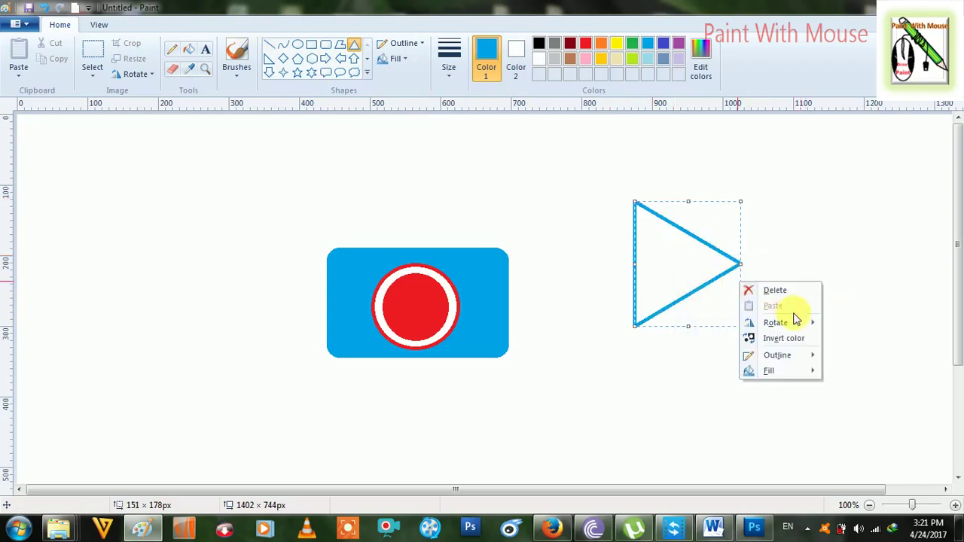
mouse_move(799, 325)
click(842, 324)
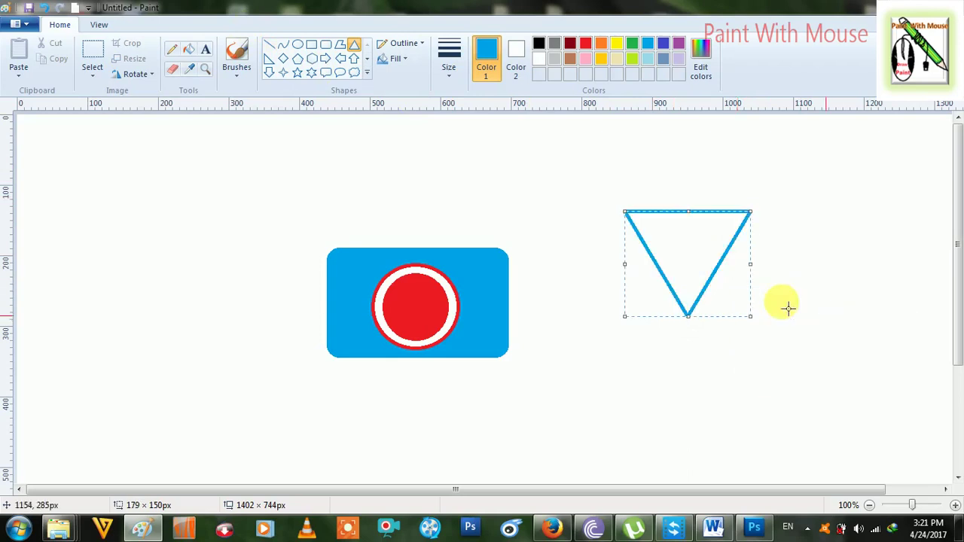
right_click(682, 235)
mouse_move(761, 278)
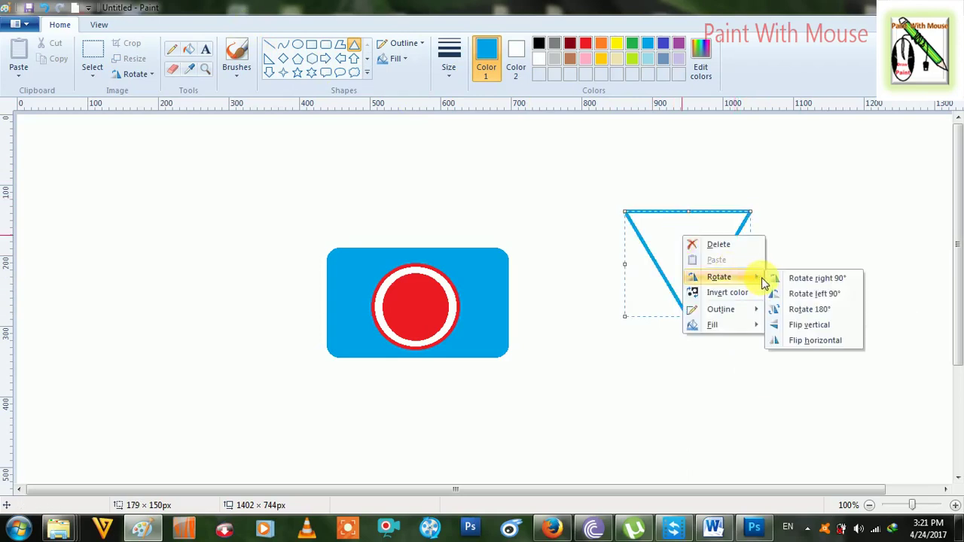
click(805, 295)
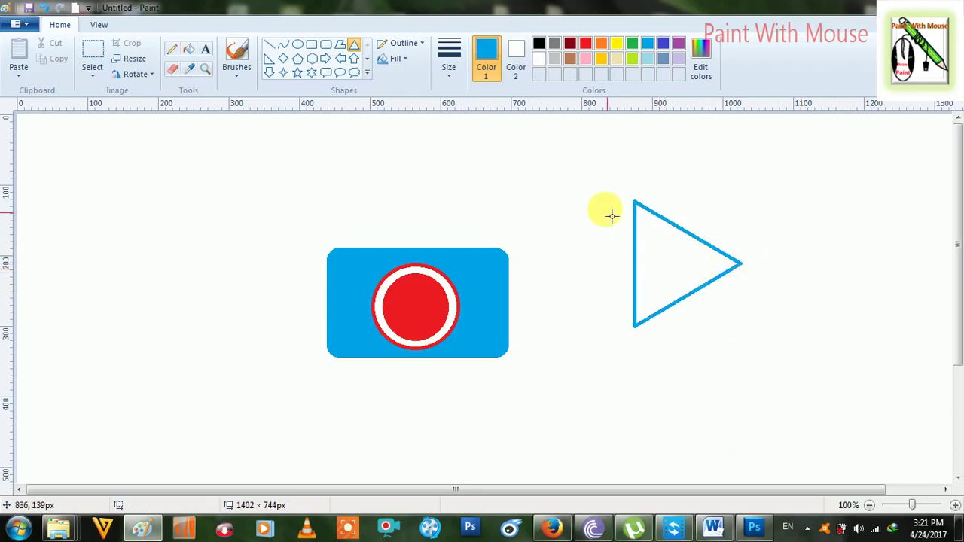
Step: Select the area around the triangle and rotate it 180° to point towards the rectangle
click(92, 54)
drag(598, 180, 748, 346)
right_click(685, 310)
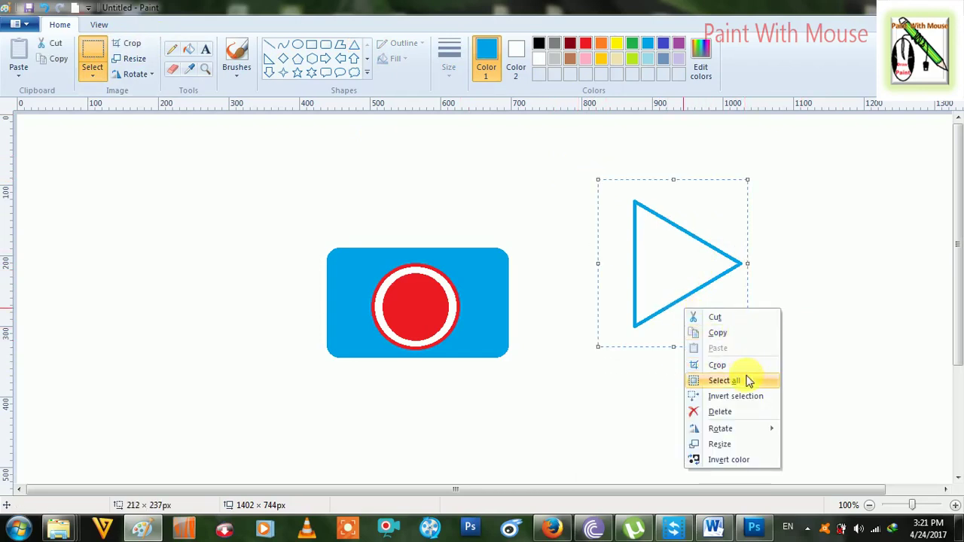
mouse_move(734, 429)
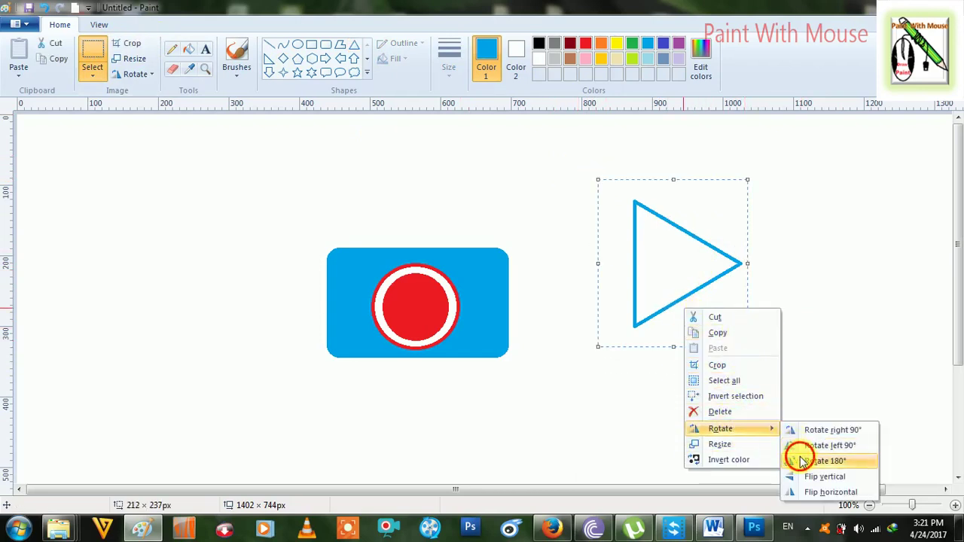
click(801, 460)
Step: Move the triangle level with the rectangle, leaving a small gap between them, and deselect it
drag(685, 287, 630, 332)
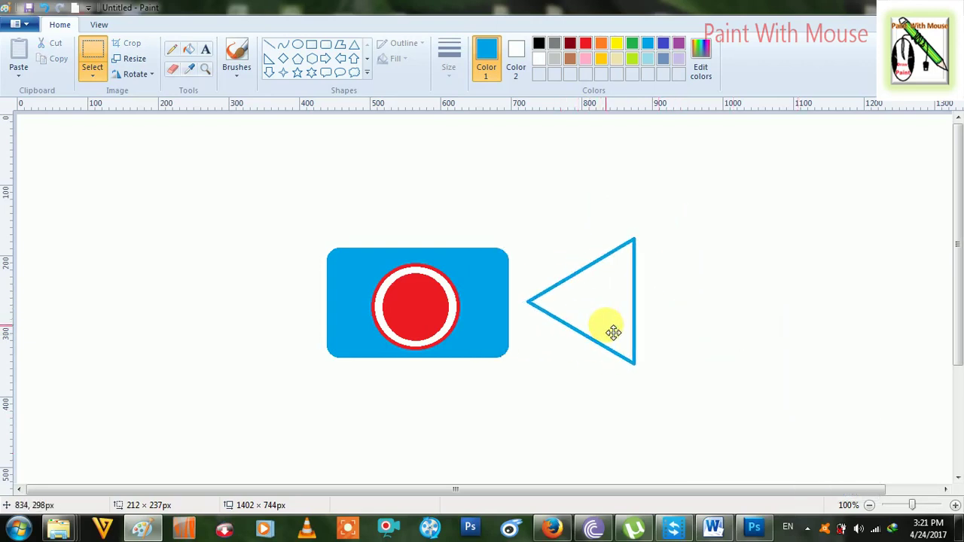
click(88, 9)
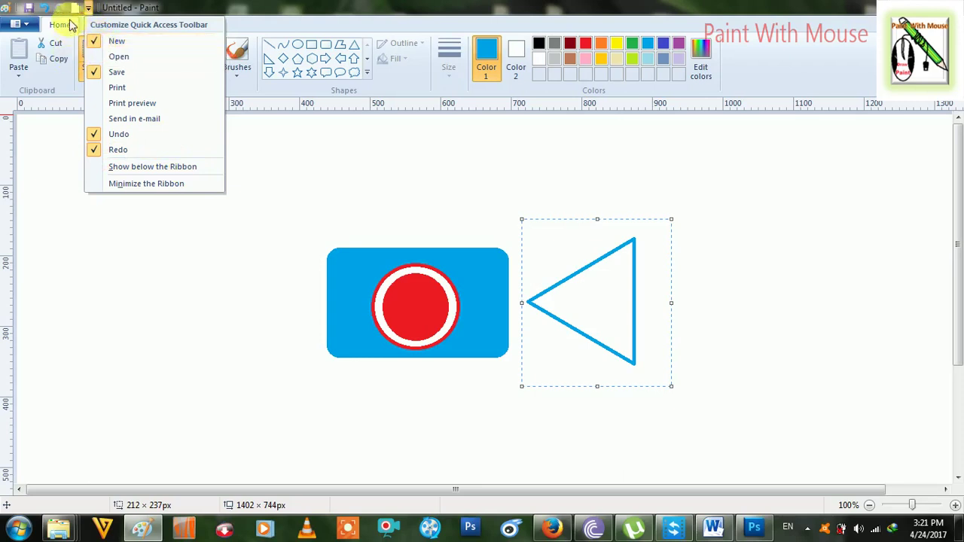
click(613, 285)
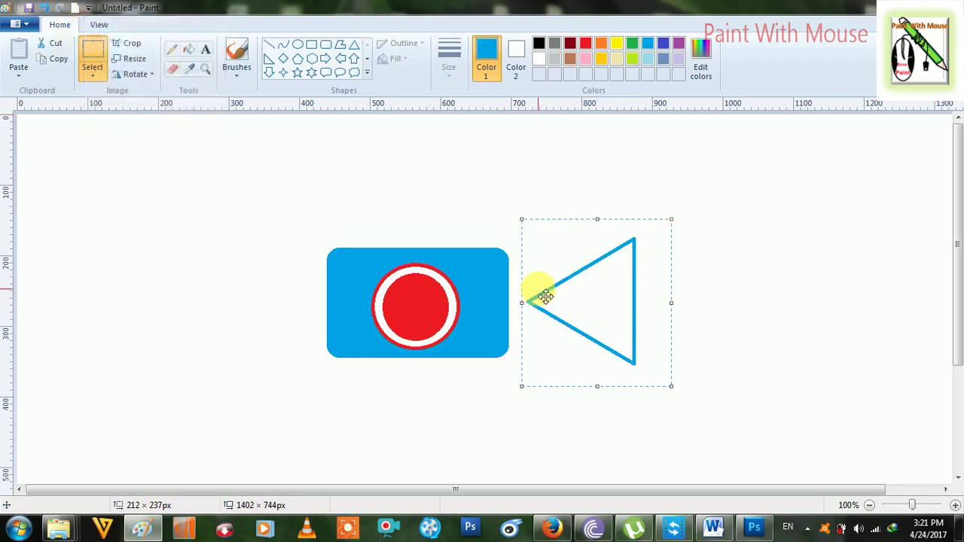
drag(592, 308, 635, 307)
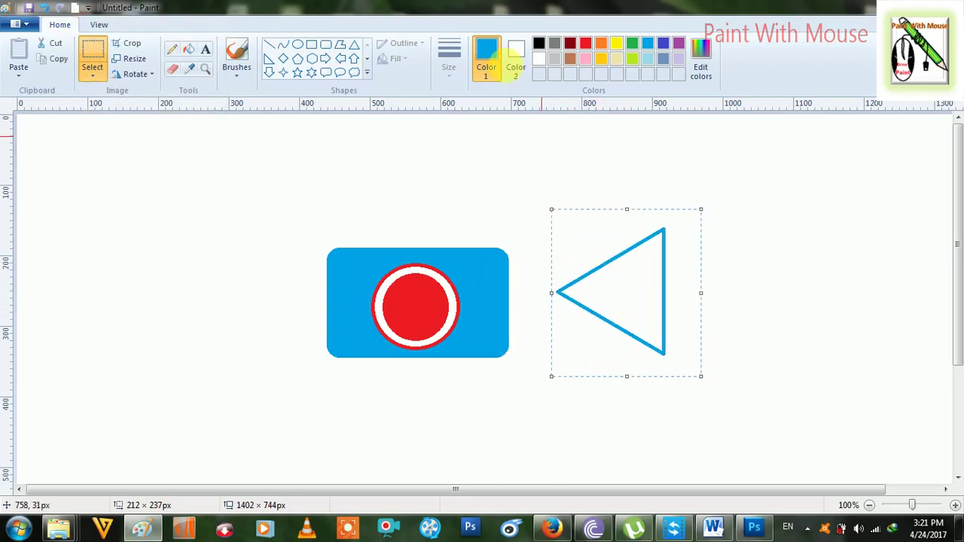
click(770, 200)
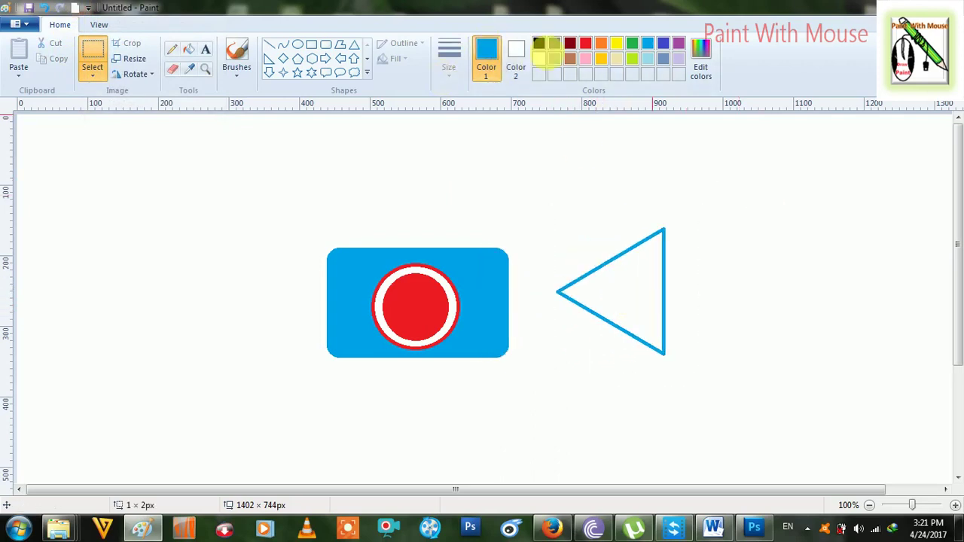
Step: Fill the triangle with the same bright blue as its outline
click(191, 49)
click(634, 278)
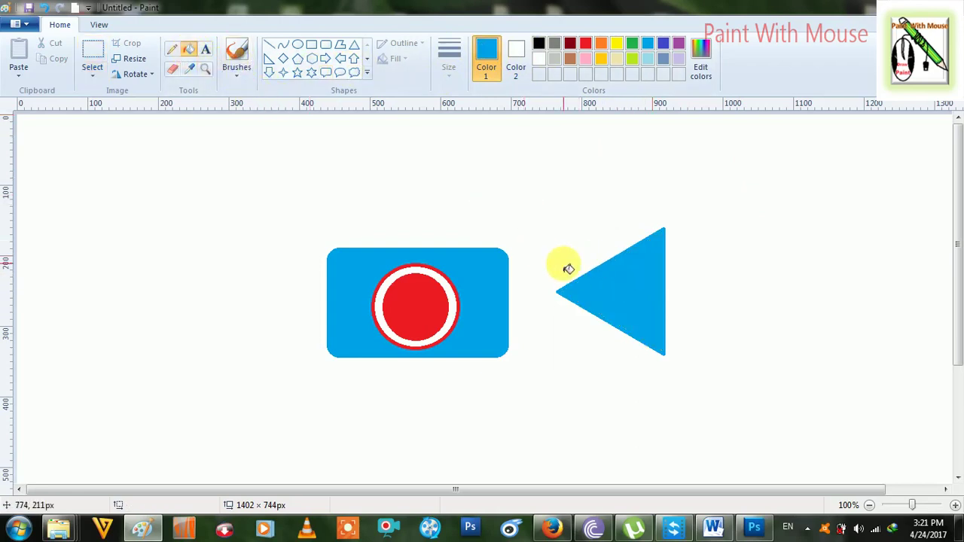
click(600, 286)
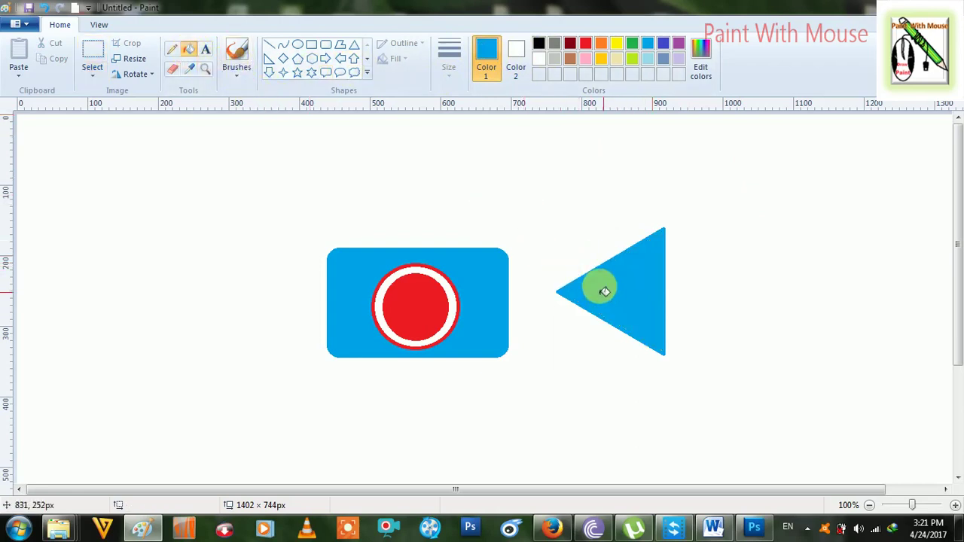
Step: Select the rounded rectangle with its circles and move it over the triangle's tip to form a video camera shape
click(94, 59)
drag(320, 245, 497, 359)
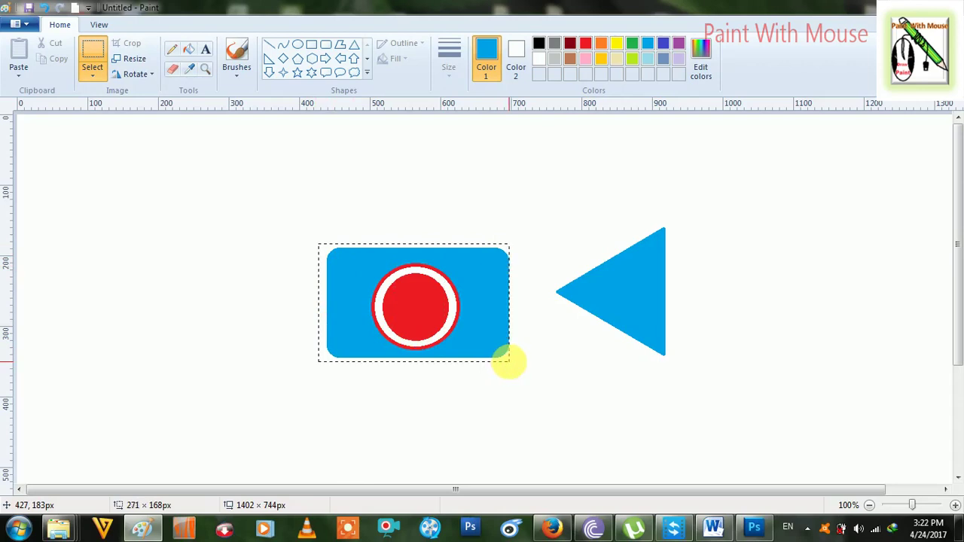
drag(477, 339, 589, 338)
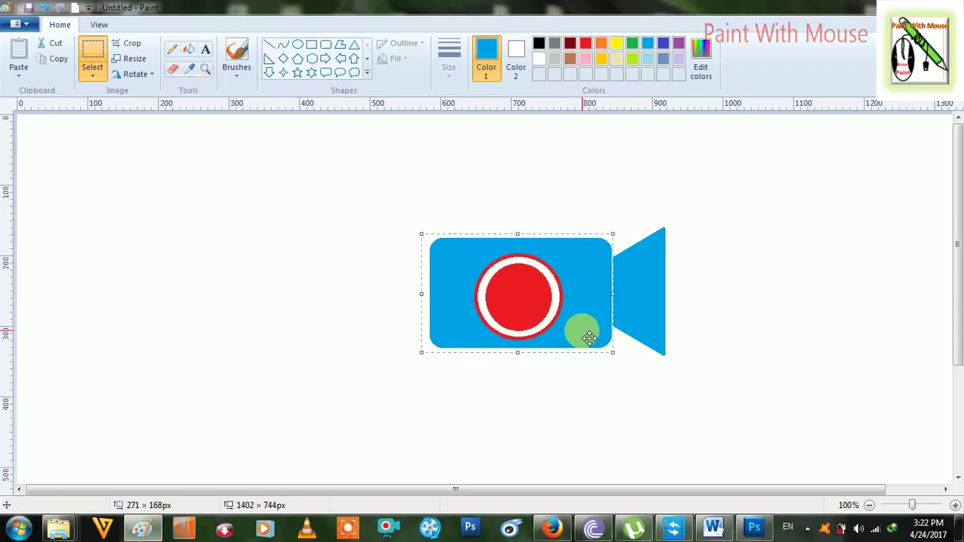
Step: With the Curve tool at the thickest line size, draw a blue stem slanting down-left from the camera body's bottom edge, about 41 × 57 px
click(283, 45)
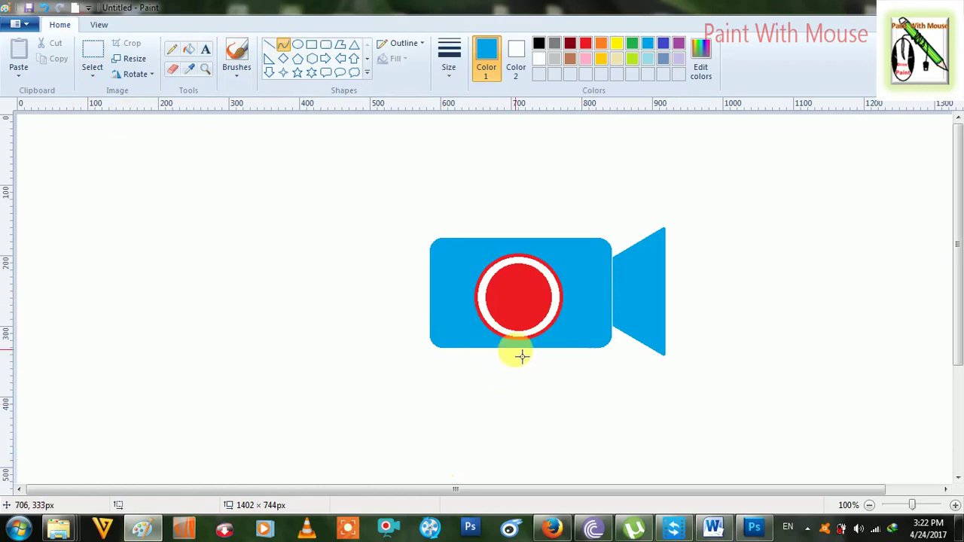
click(450, 76)
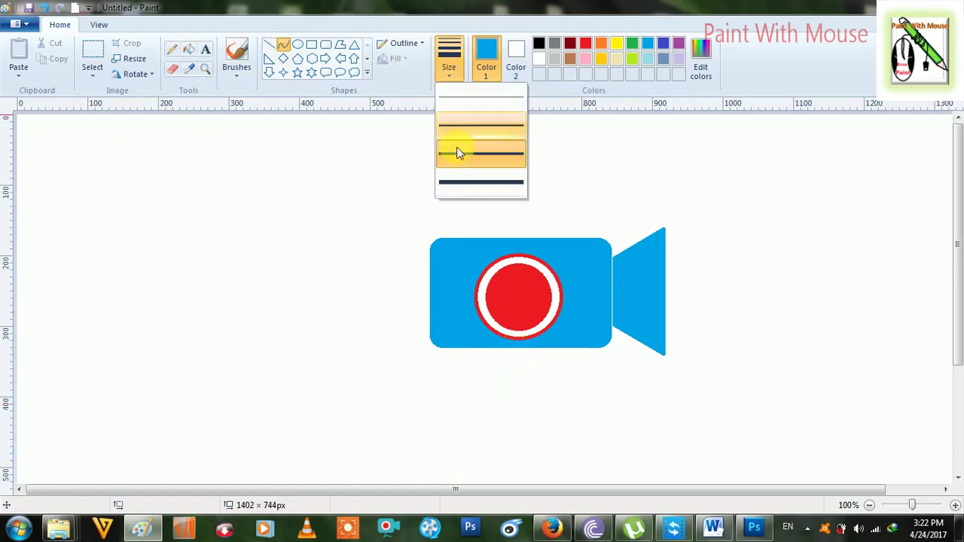
click(451, 186)
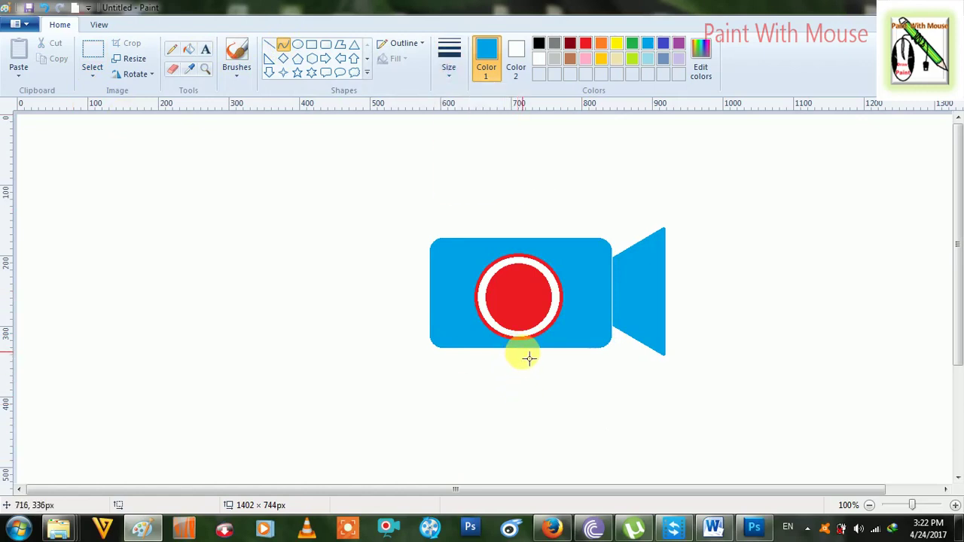
mouse_move(530, 355)
mouse_down()
mouse_move(489, 404)
mouse_move(532, 387)
mouse_move(562, 392)
mouse_move(467, 433)
mouse_move(507, 412)
mouse_move(524, 351)
mouse_up()
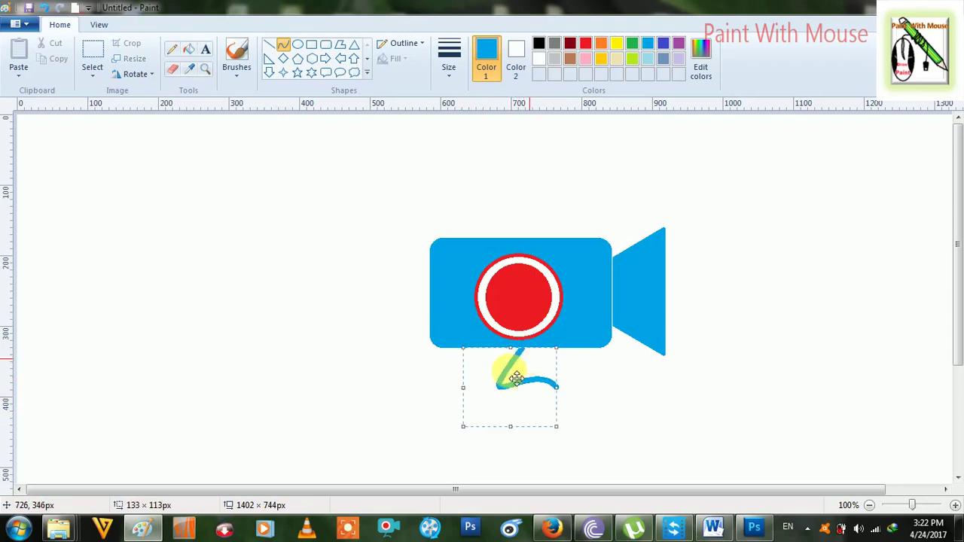
key(ctrl+z)
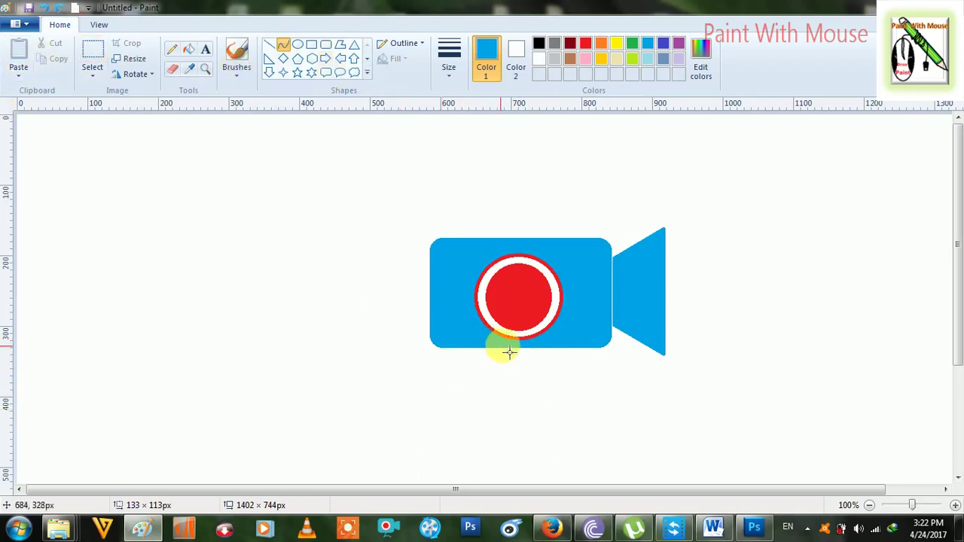
drag(523, 357, 496, 390)
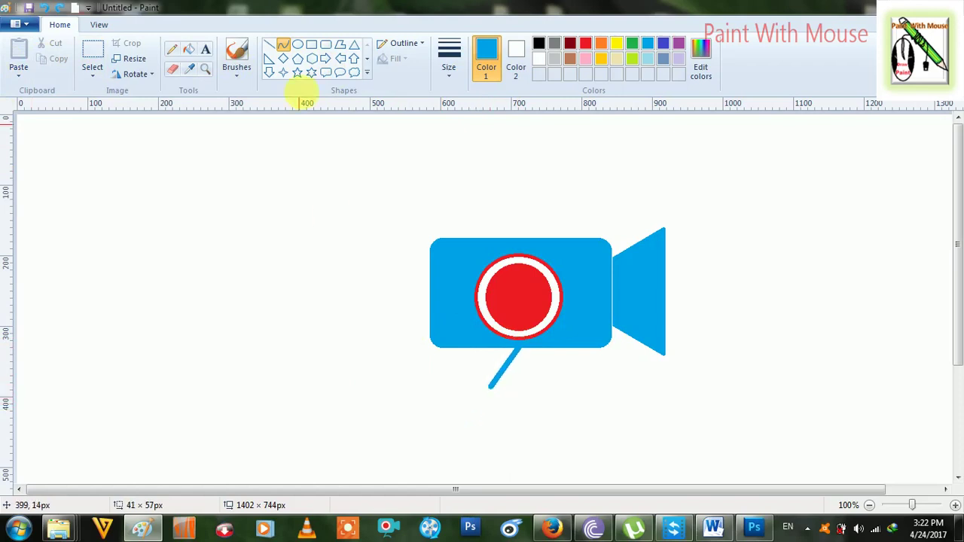
click(287, 49)
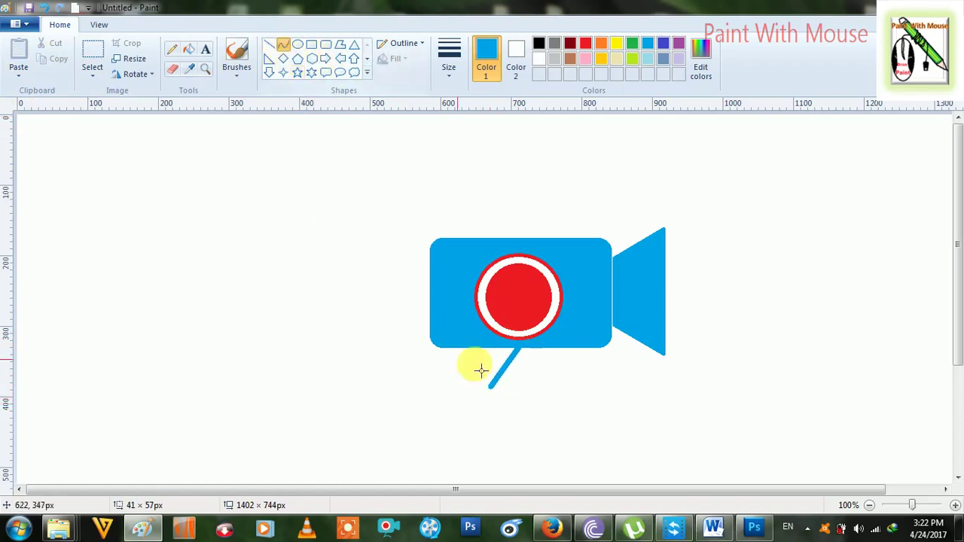
drag(517, 349, 485, 396)
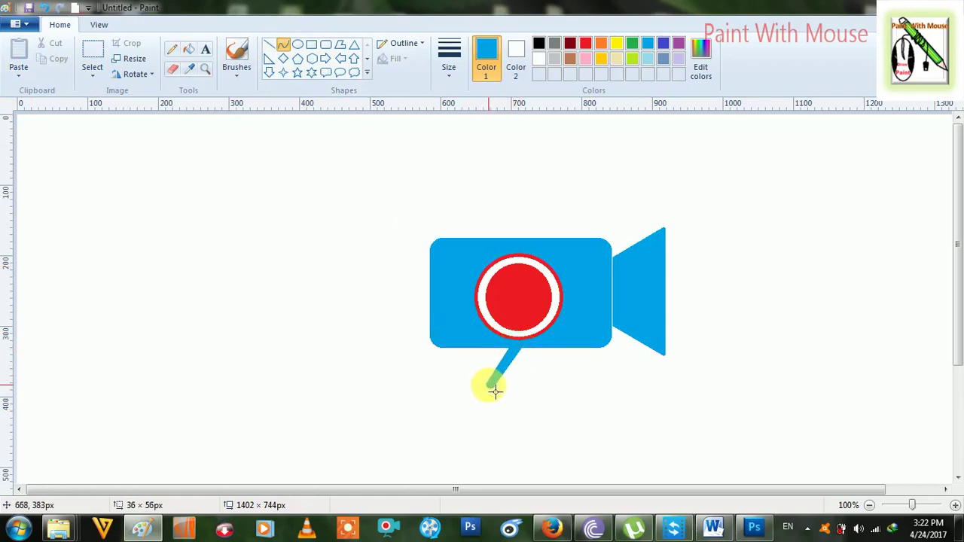
Step: Draw an arched blue curve about 78 × 23 px rightward from the stem's lower end and thicken it with a second curve
click(287, 49)
drag(492, 388, 561, 384)
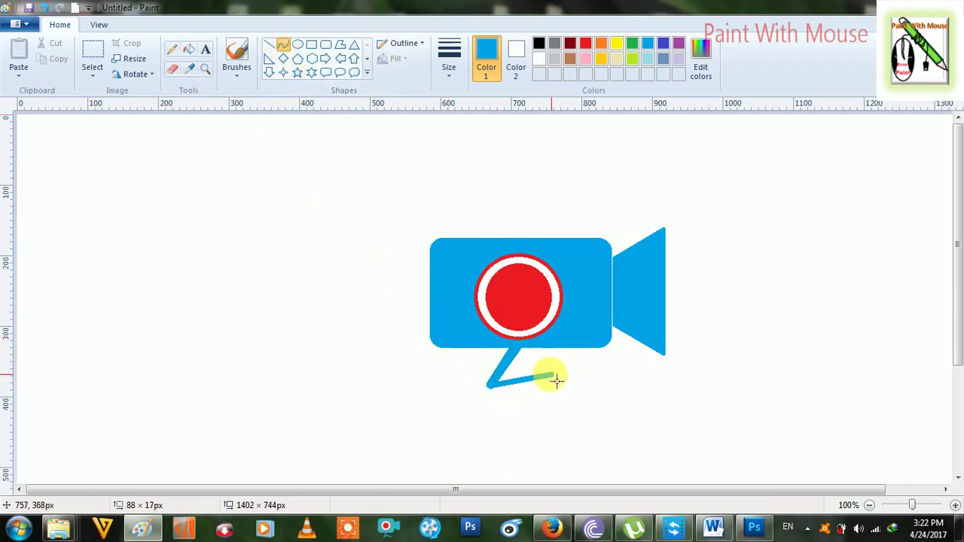
drag(555, 381, 524, 384)
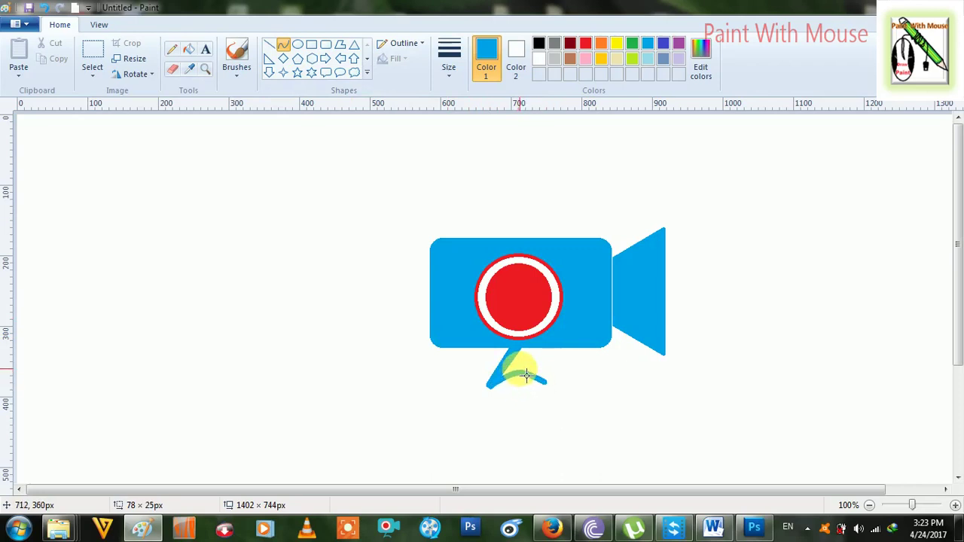
drag(524, 377, 524, 378)
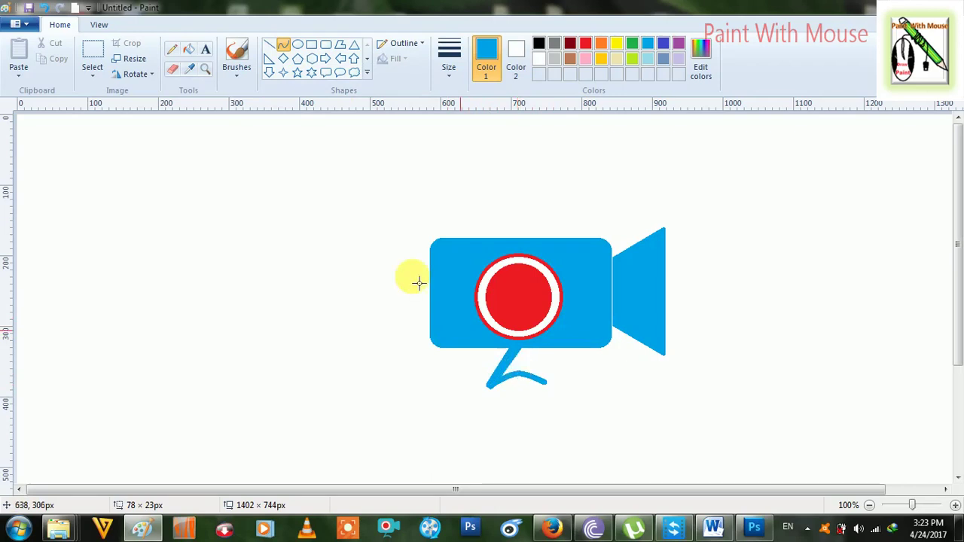
click(280, 43)
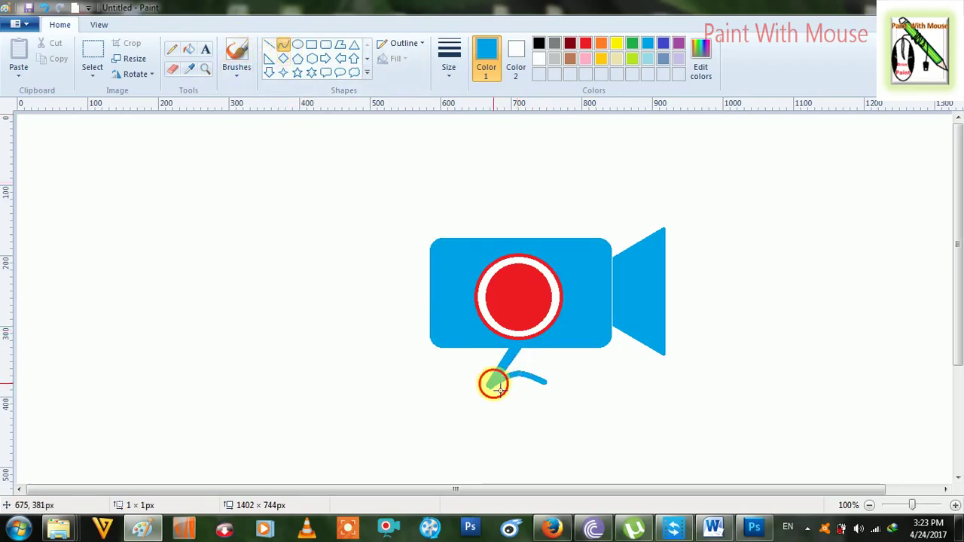
drag(498, 389, 525, 381)
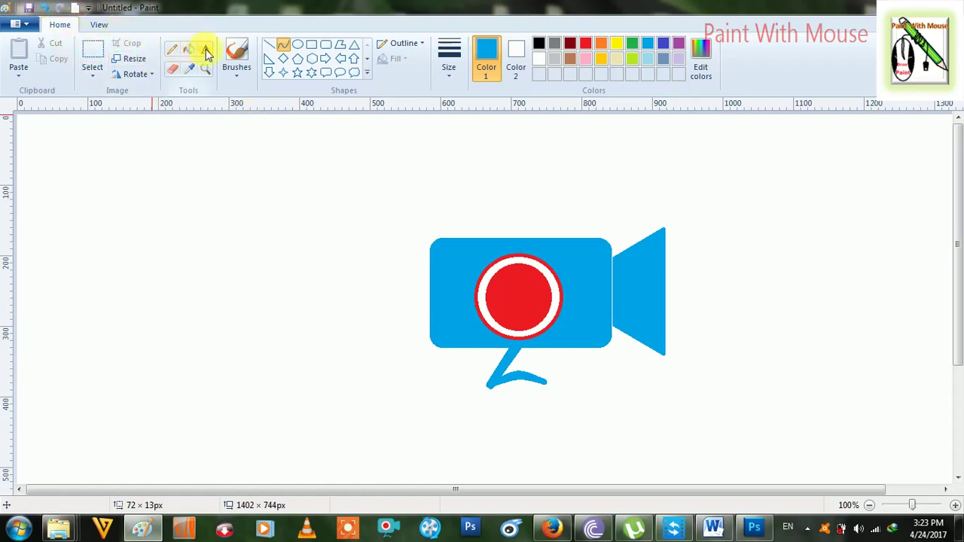
Step: Draw two blue rounded rectangle outlines over the camera body, about 257 × 171 px extending below it and about 257 × 177 px extending above it
scroll(422, 291, down, 3)
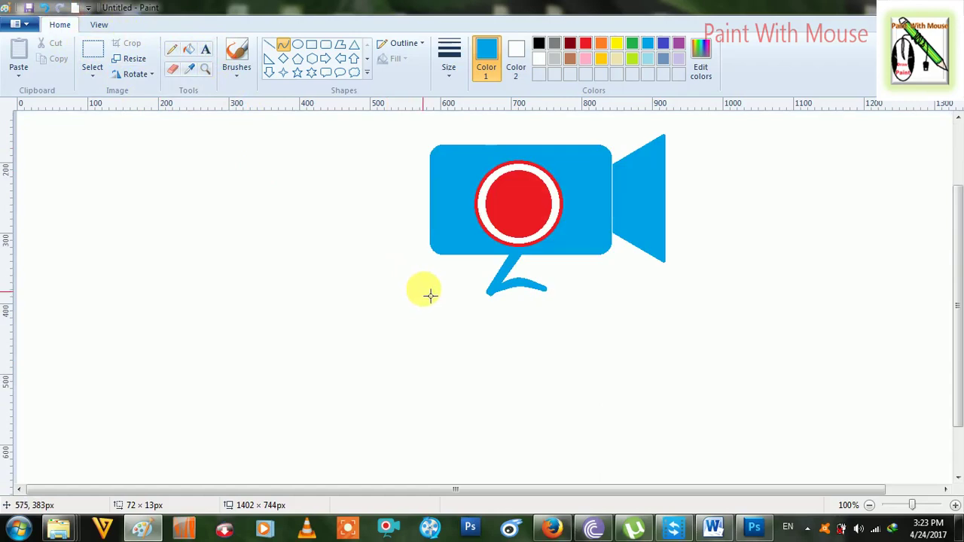
scroll(317, 163, up, 3)
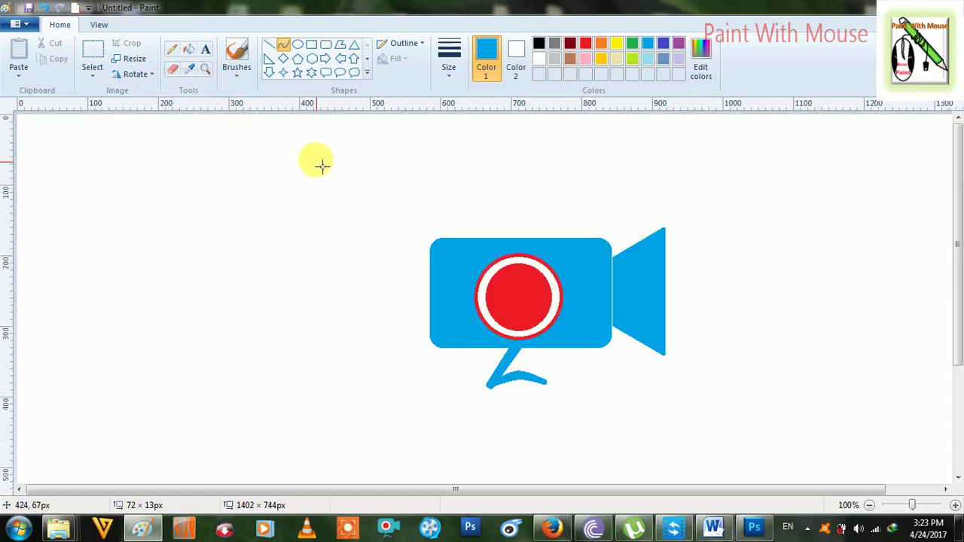
click(311, 44)
click(327, 46)
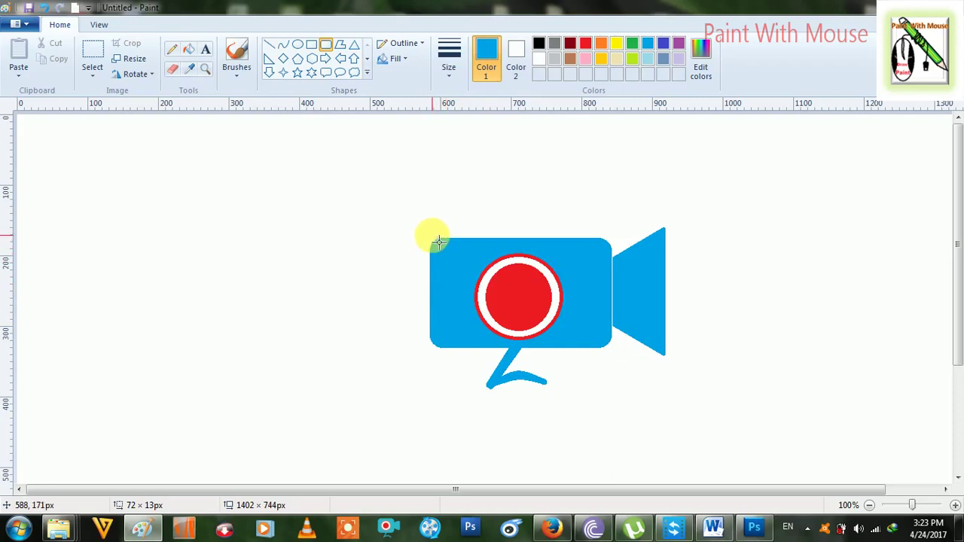
drag(437, 240, 619, 363)
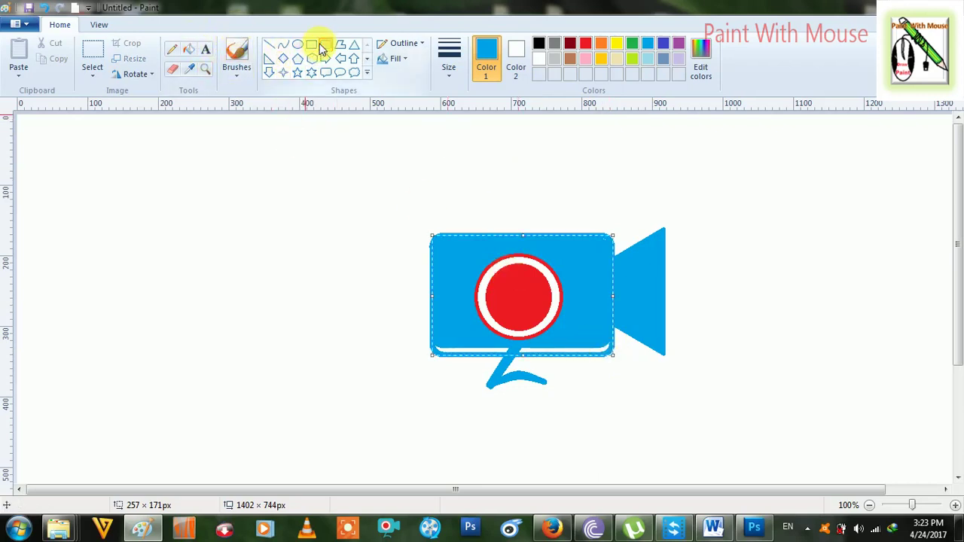
click(402, 189)
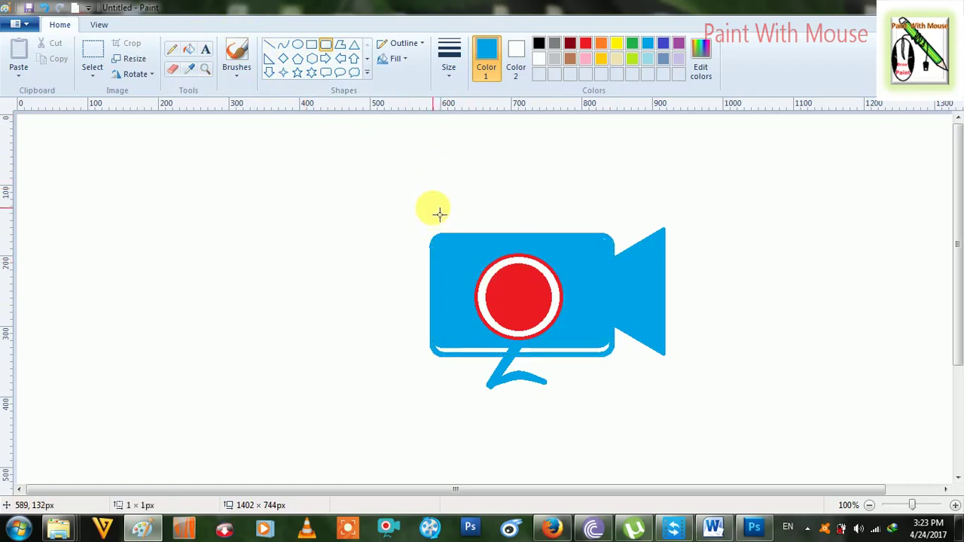
drag(438, 229, 619, 352)
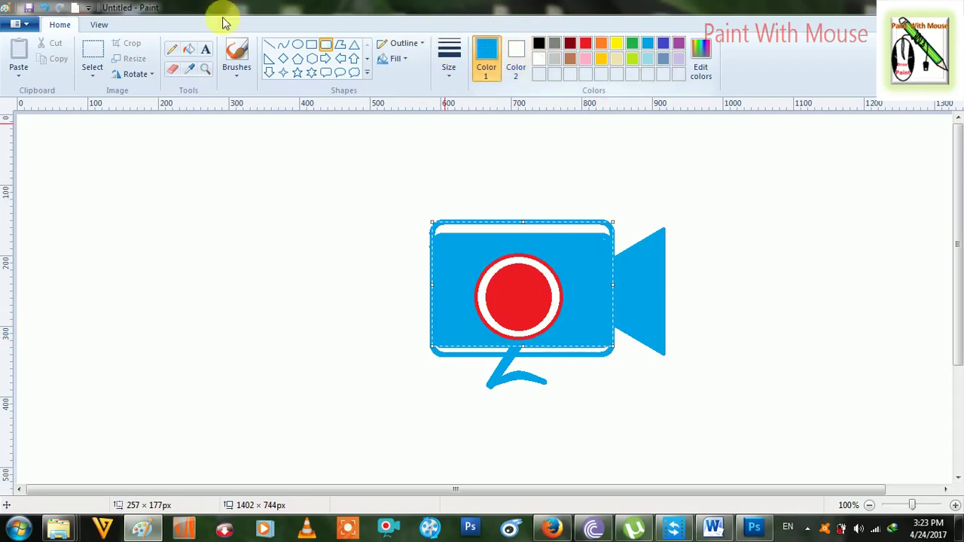
Step: Fill the white gaps between the new outlines and the camera body with the same bright blue
click(188, 49)
click(470, 230)
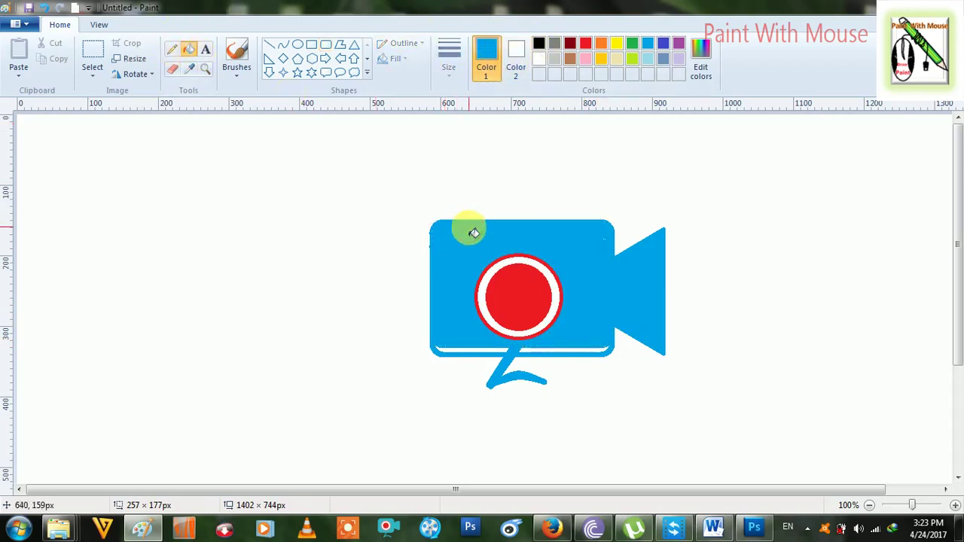
click(467, 351)
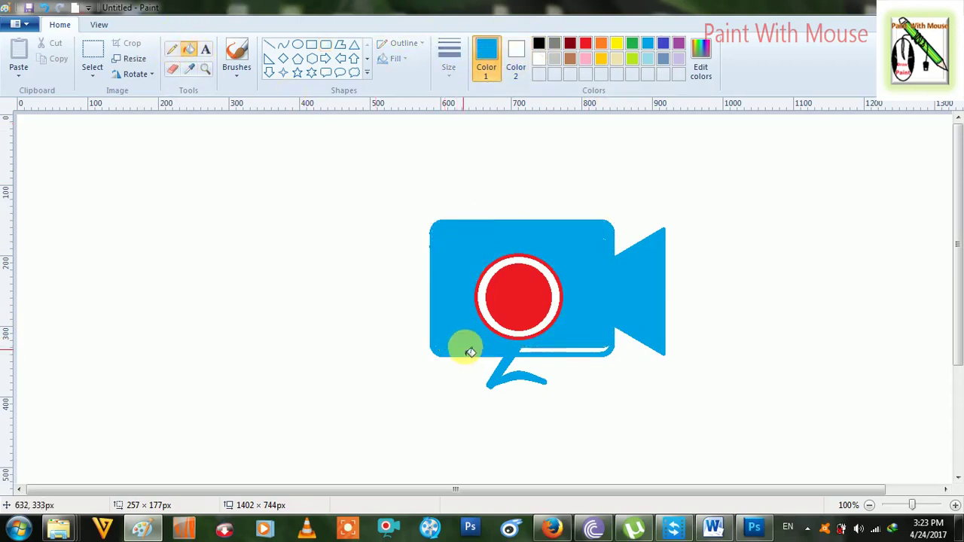
click(549, 349)
click(600, 239)
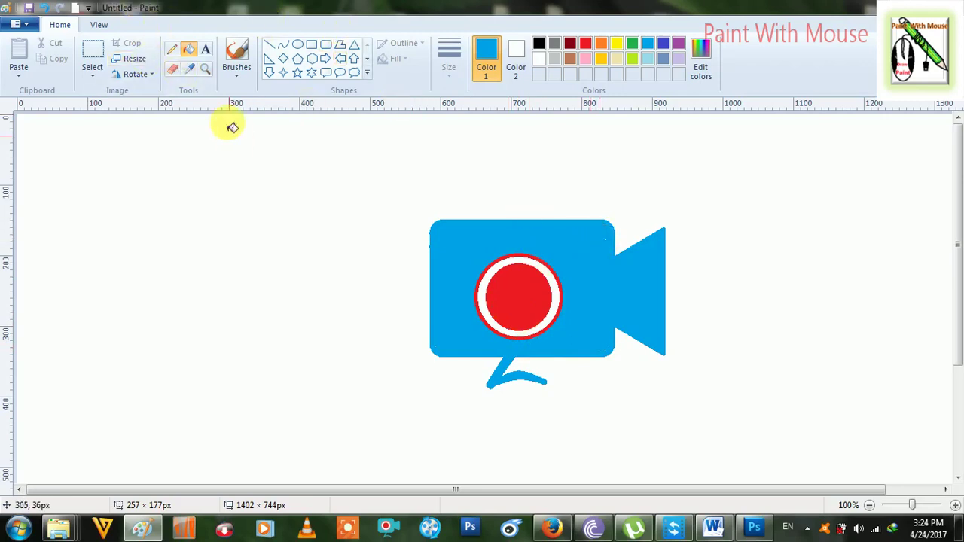
Step: Create a text box about 308 × 76 px just below the camera's stem
click(203, 49)
scroll(384, 312, down, 3)
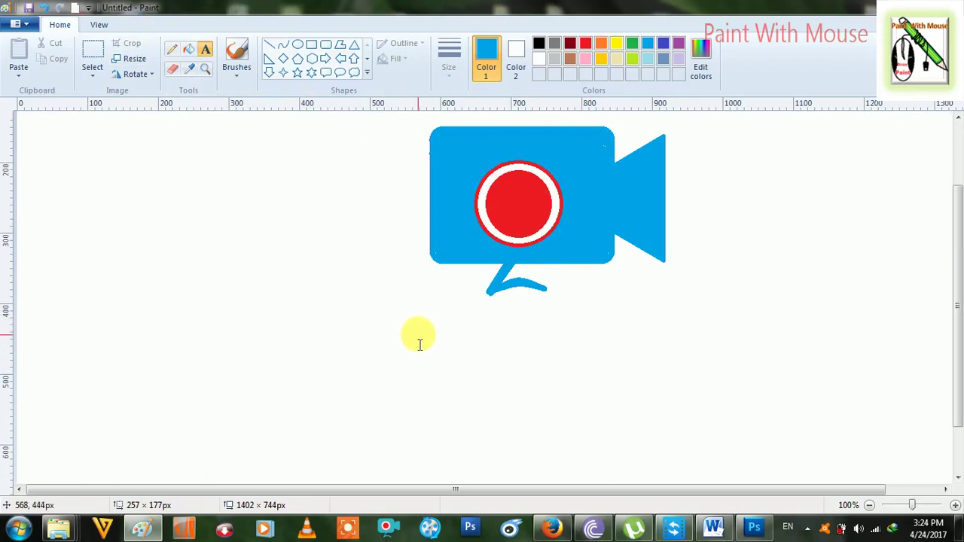
drag(419, 334, 646, 386)
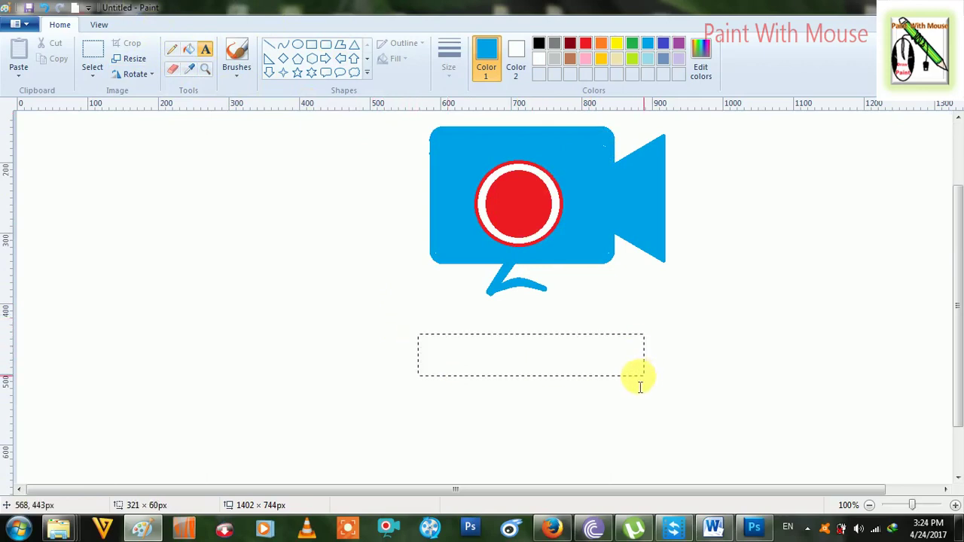
click(430, 308)
drag(425, 307, 643, 362)
Step: Enter the caption "ApowerSoft Screen Record" and widen the text box to about 788 px so it fits on one line
text(A)
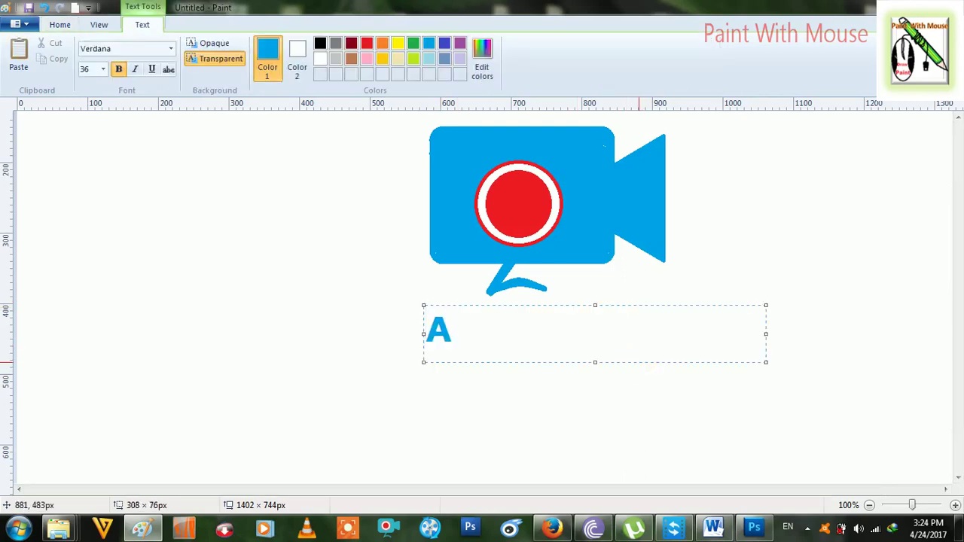
text(po)
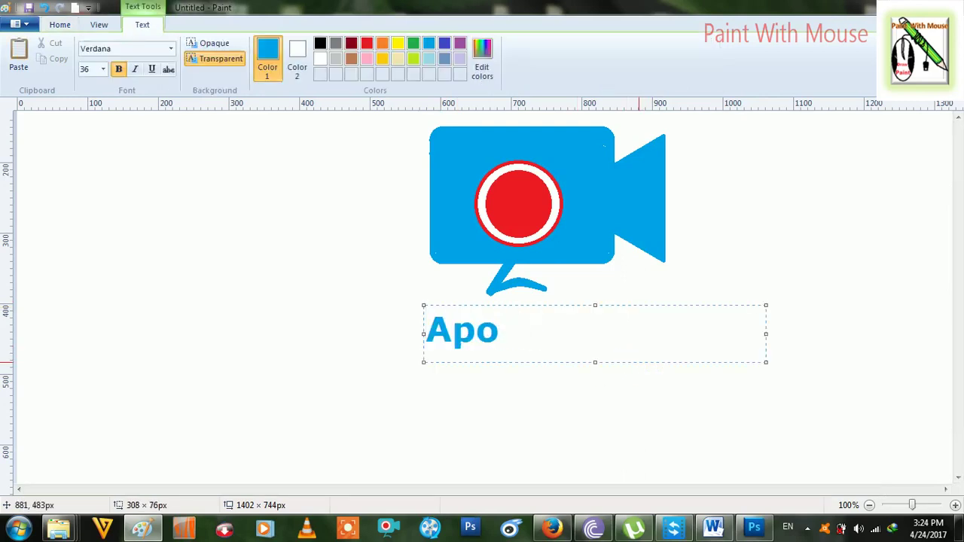
text(ewer So)
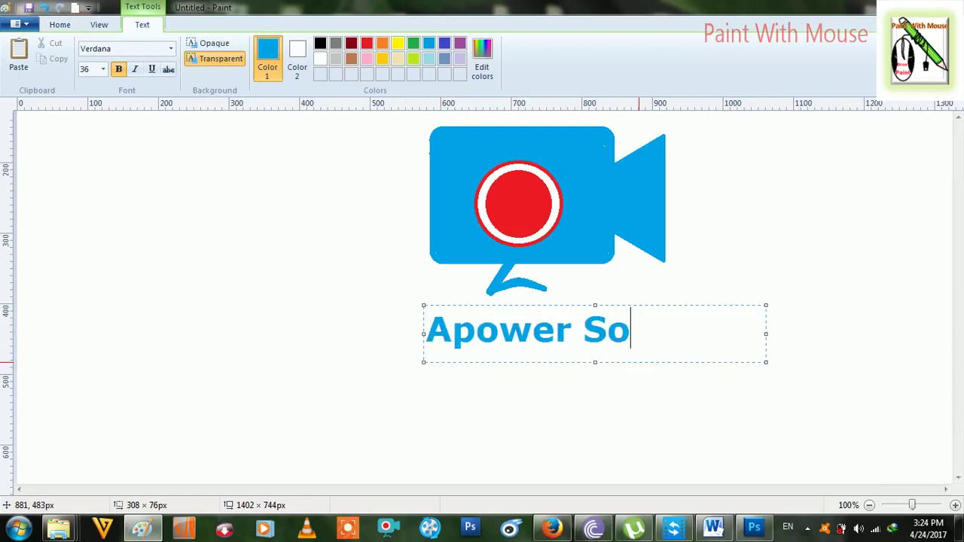
key(BackSpace)
key(BackSpace)
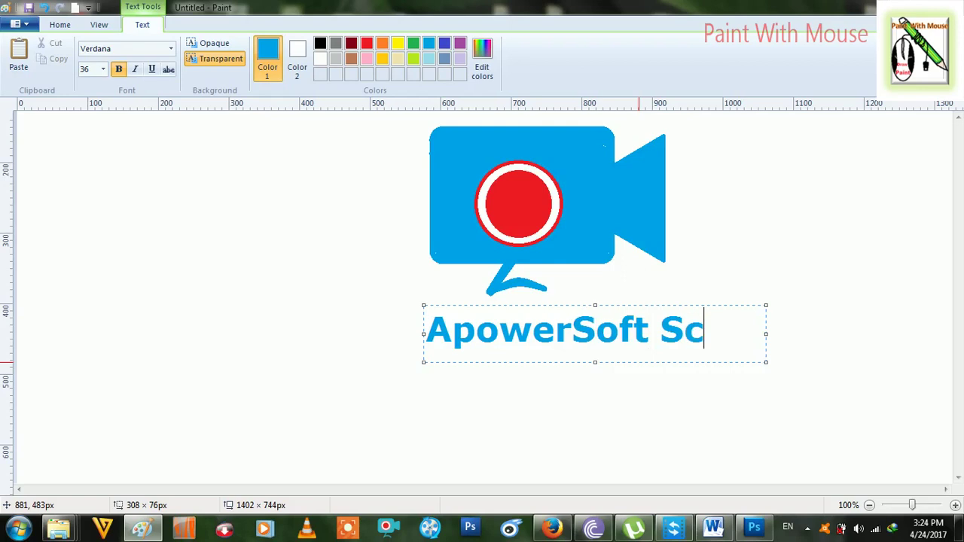
text(reen)
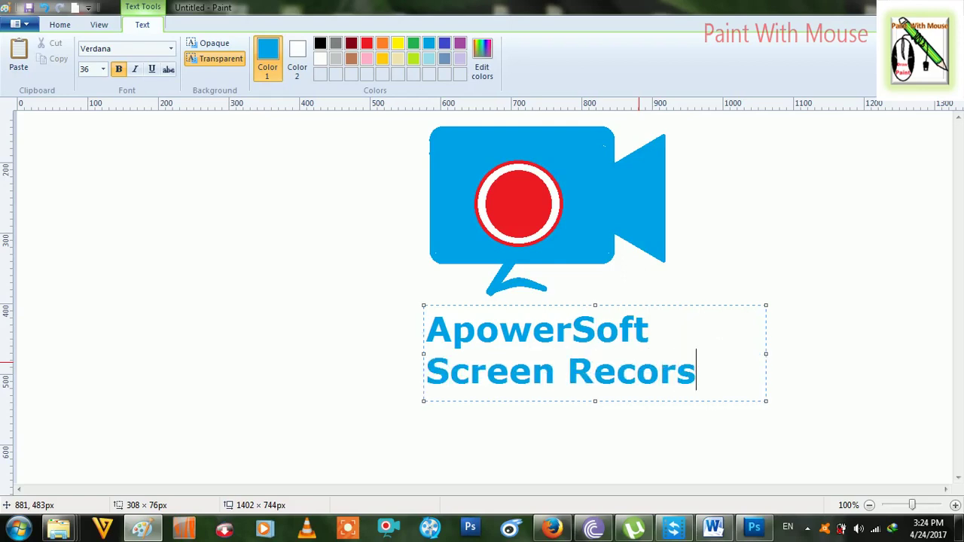
text( Recors)
key(BackSpace)
text(d)
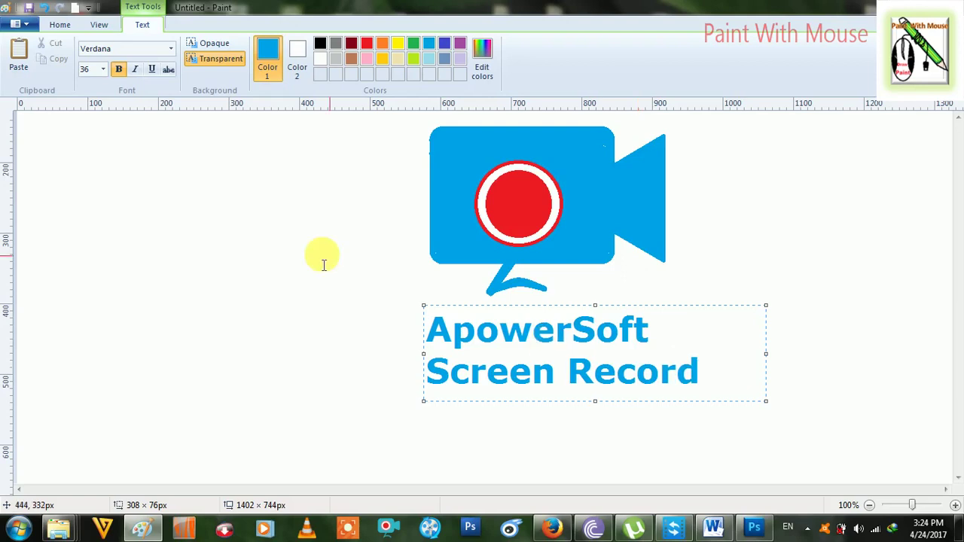
drag(429, 355, 214, 334)
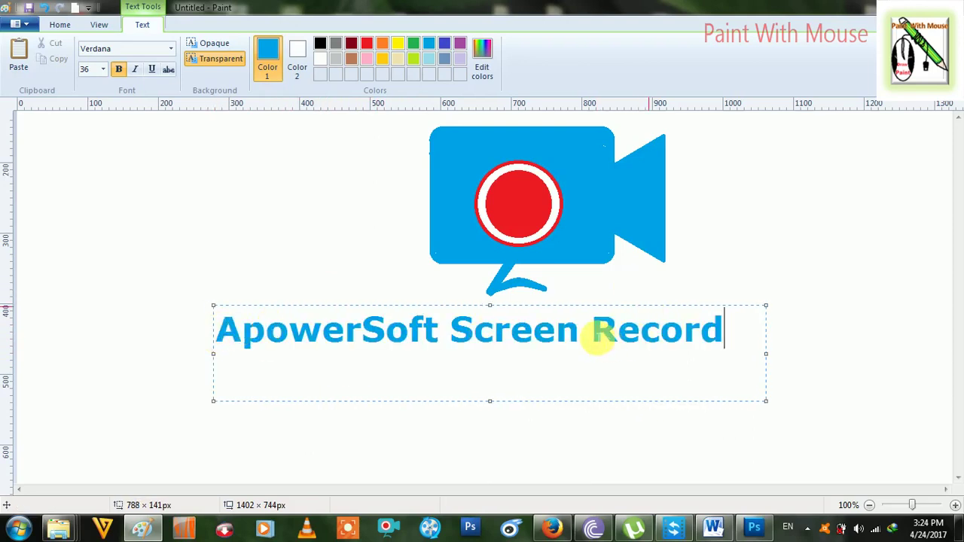
Step: Color the word "Record" in the caption red
drag(595, 337, 727, 330)
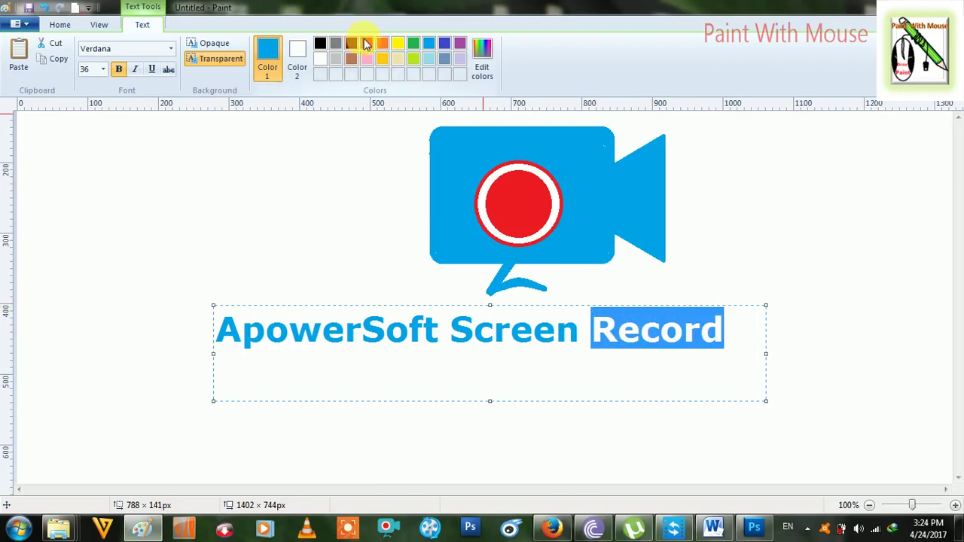
click(367, 43)
click(582, 339)
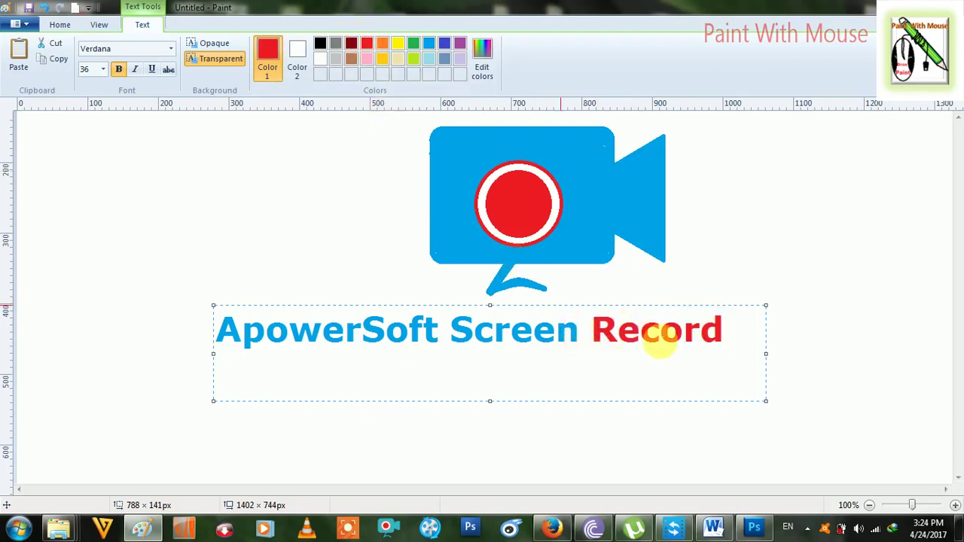
Step: Set the font size of the whole "ApowerSoft Screen Record" caption to 22
drag(734, 334, 303, 339)
click(310, 337)
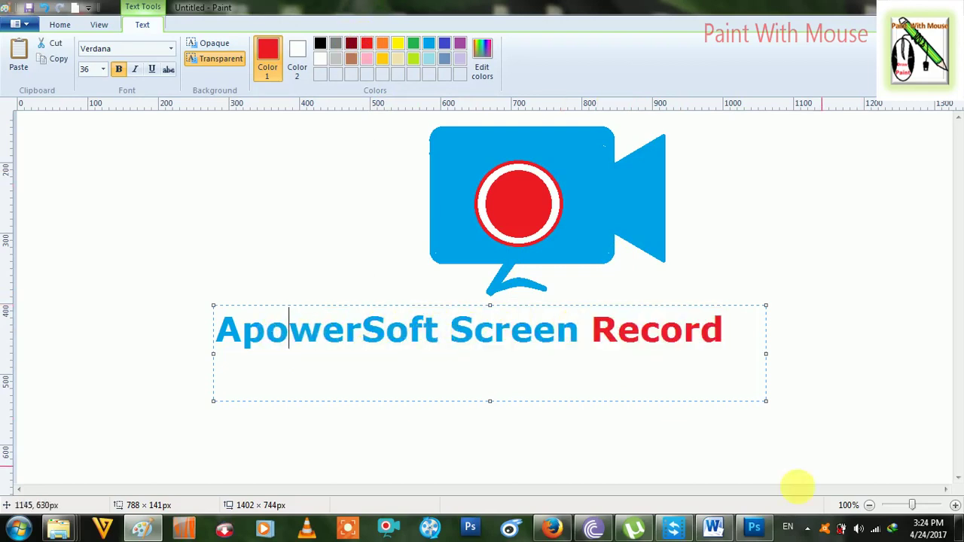
drag(745, 335, 221, 301)
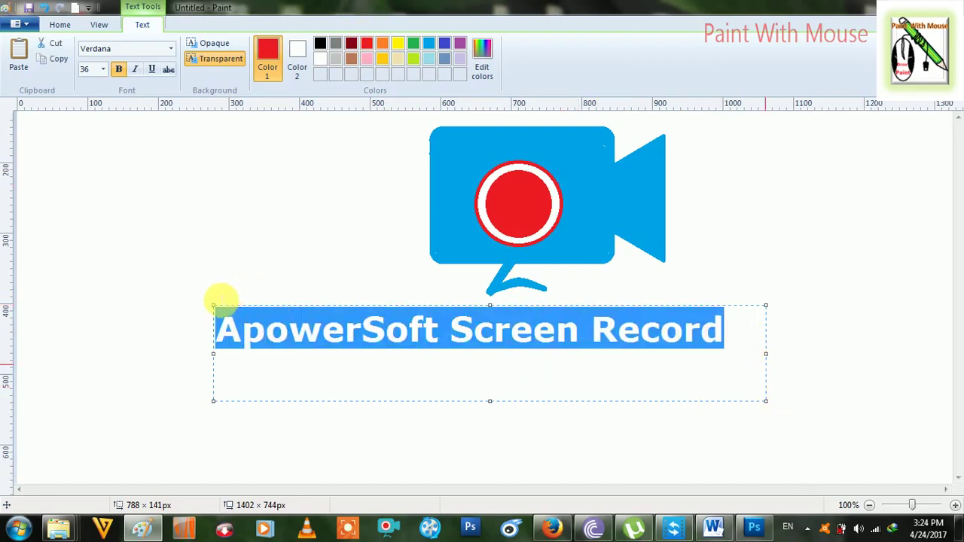
click(104, 70)
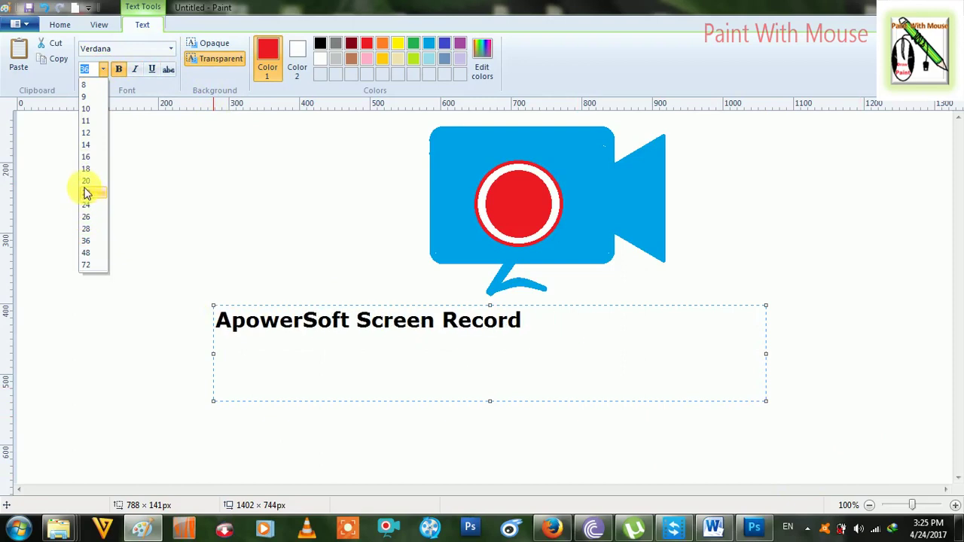
click(86, 194)
click(385, 394)
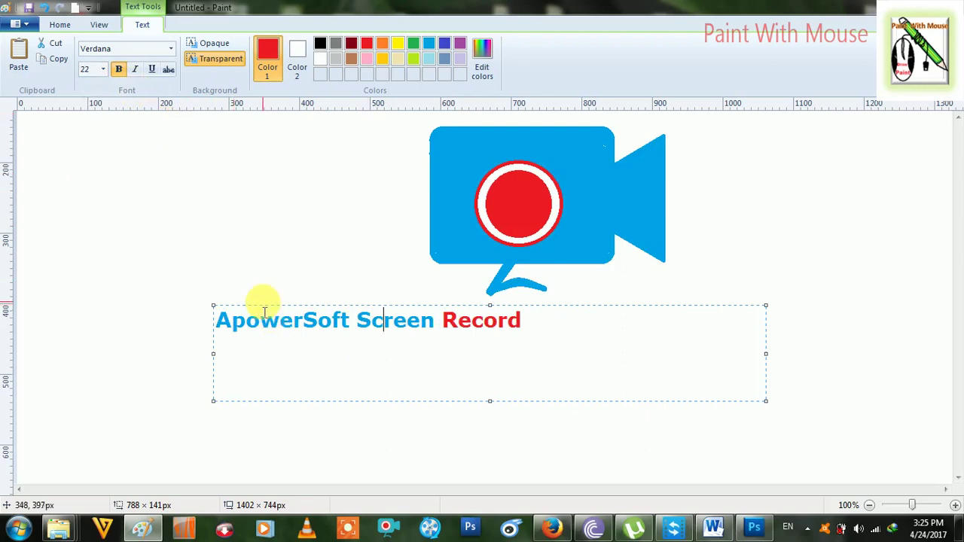
Step: Move the caption directly beneath the camera's stem, centered under the camera, and finish the text
drag(270, 311, 441, 298)
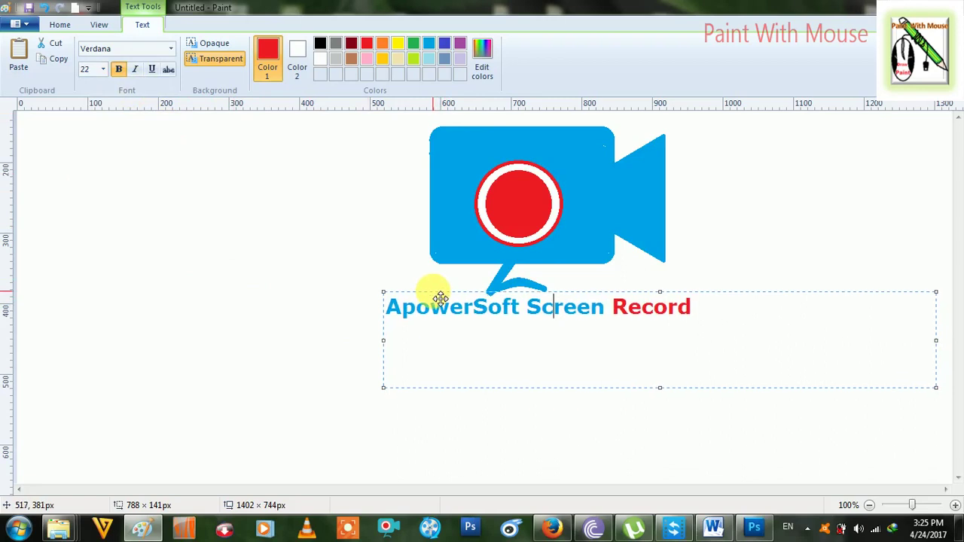
click(353, 257)
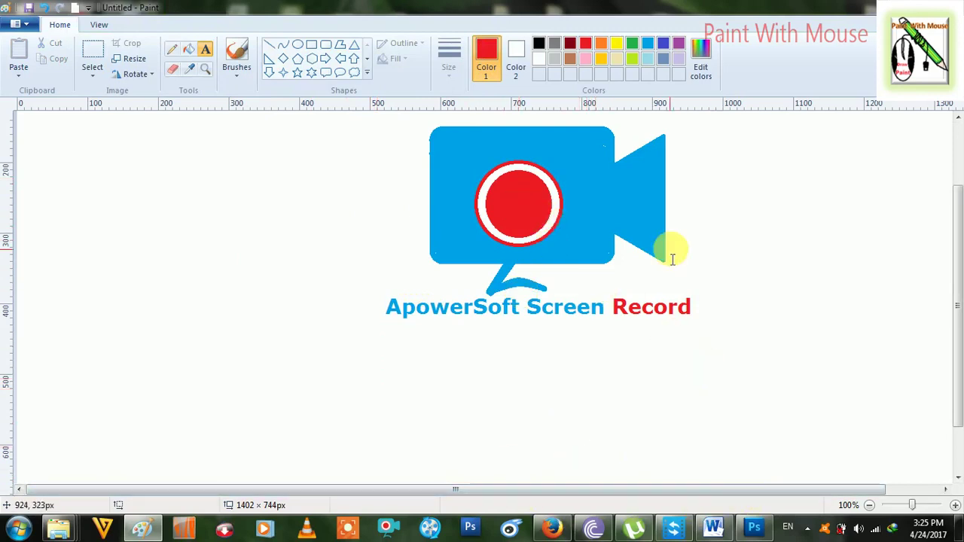
scroll(669, 254, up, 3)
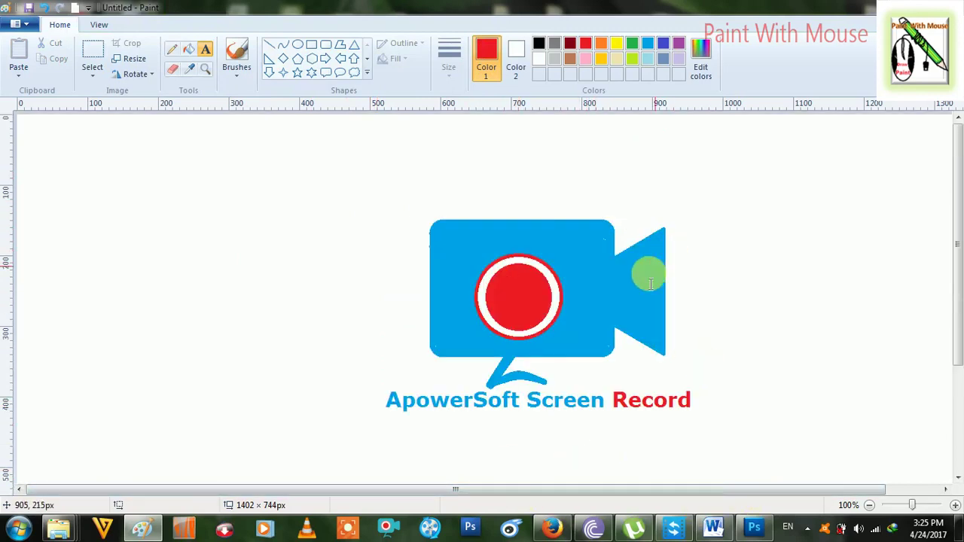
Step: Select the red record circle with a surrounding area of about 147 × 144 px and move it slightly up within the camera body
click(188, 53)
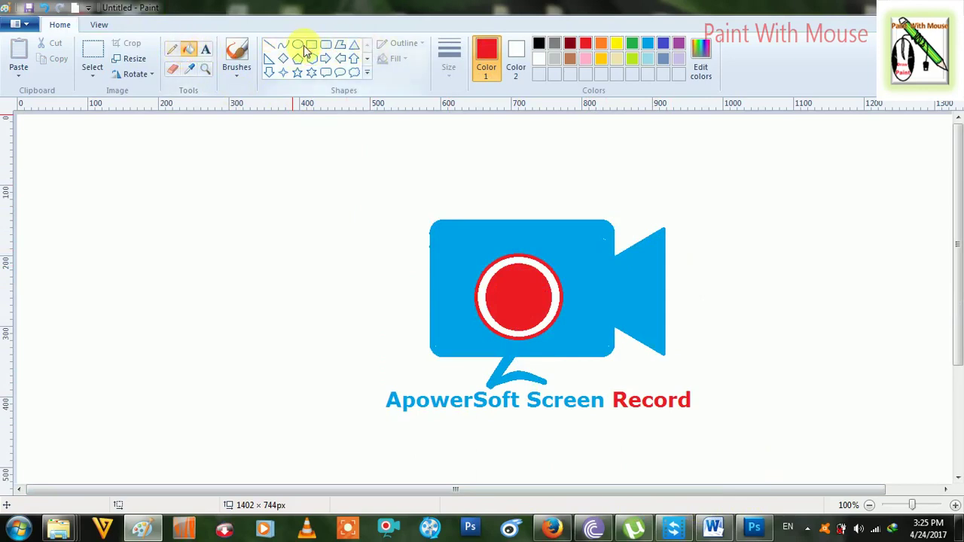
click(97, 58)
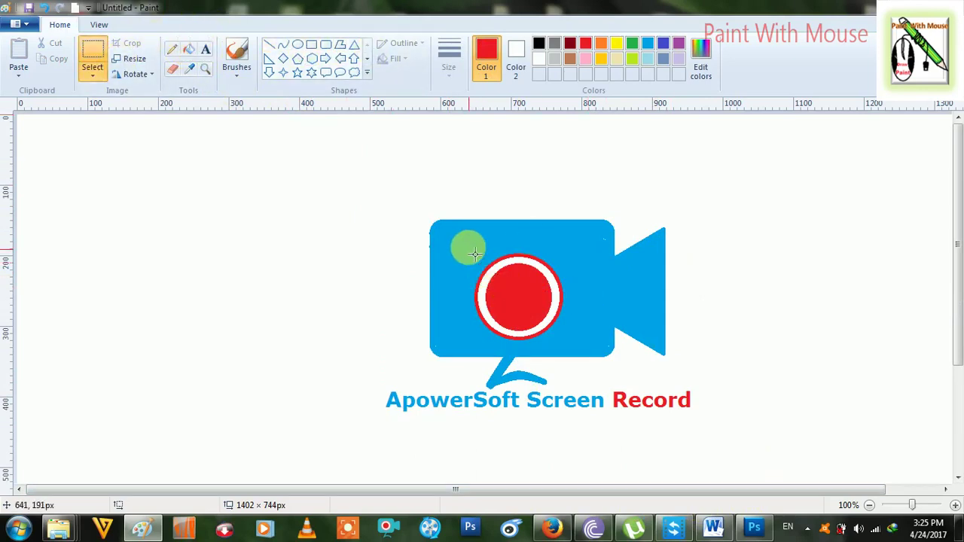
drag(469, 250, 550, 321)
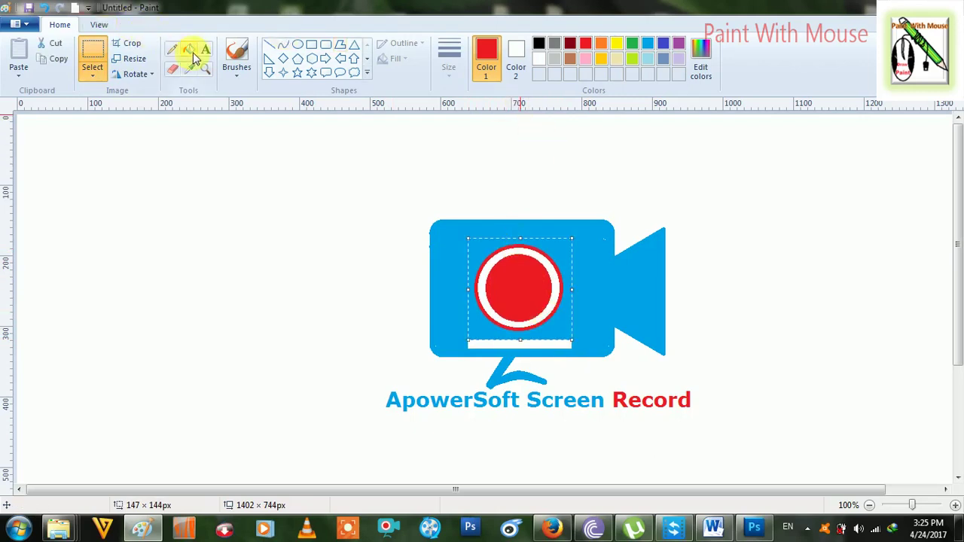
Step: Fill the strip left beneath the moved record circle with the camera body's bright blue
click(192, 54)
click(491, 343)
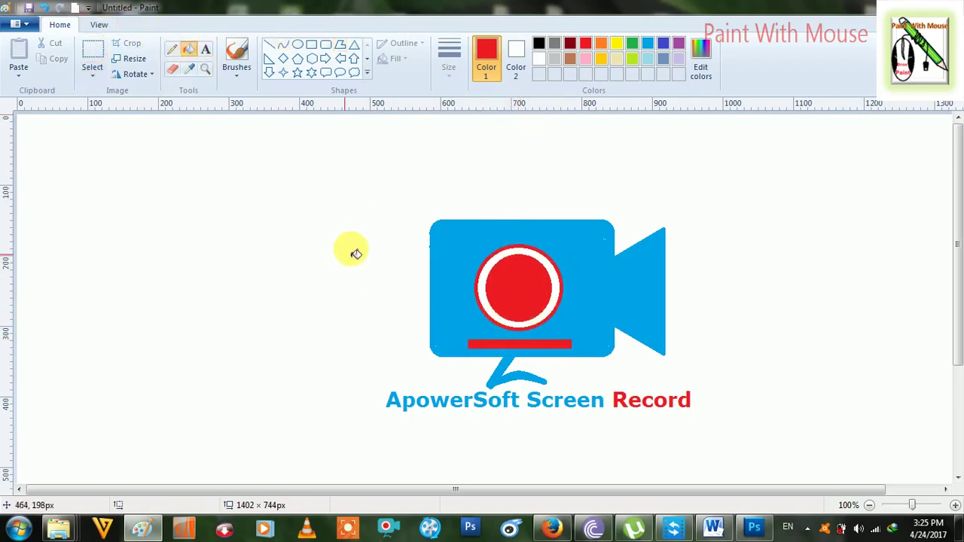
click(647, 44)
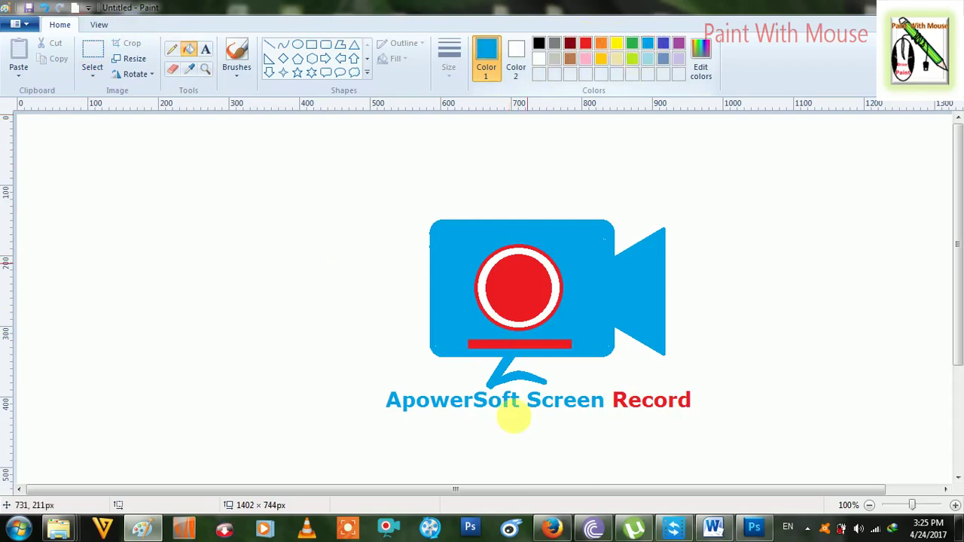
click(482, 344)
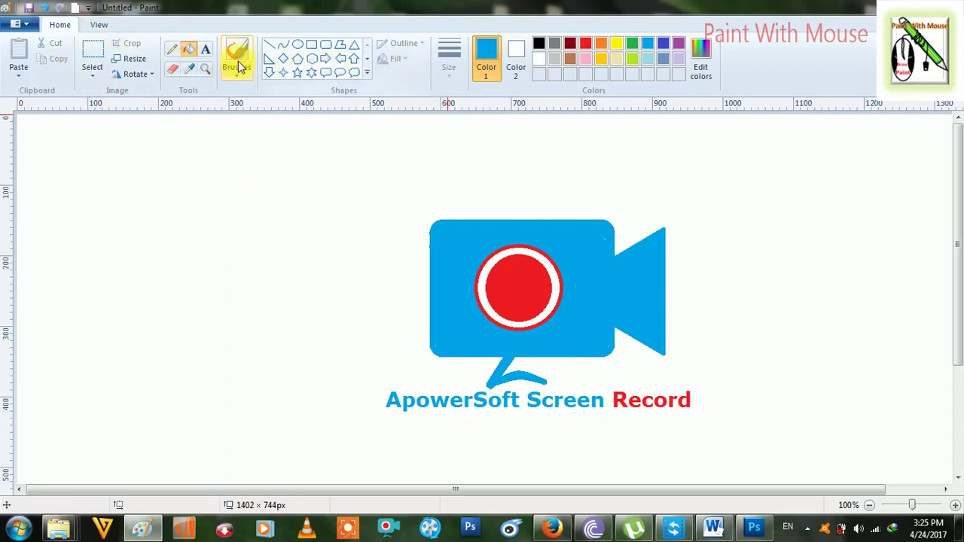
Step: Draw an orange rounded rectangle about 533 × 405 px as a frame around the camera and caption
click(86, 53)
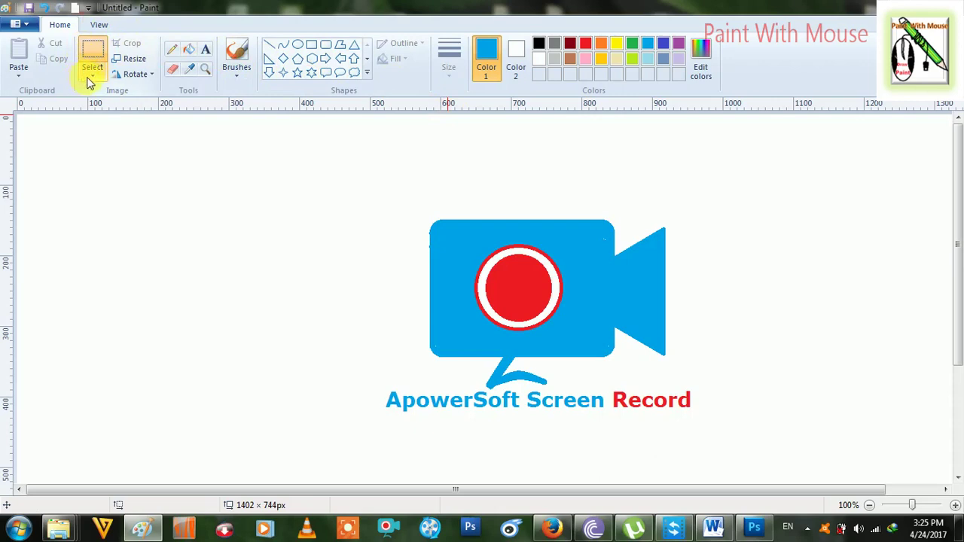
click(326, 44)
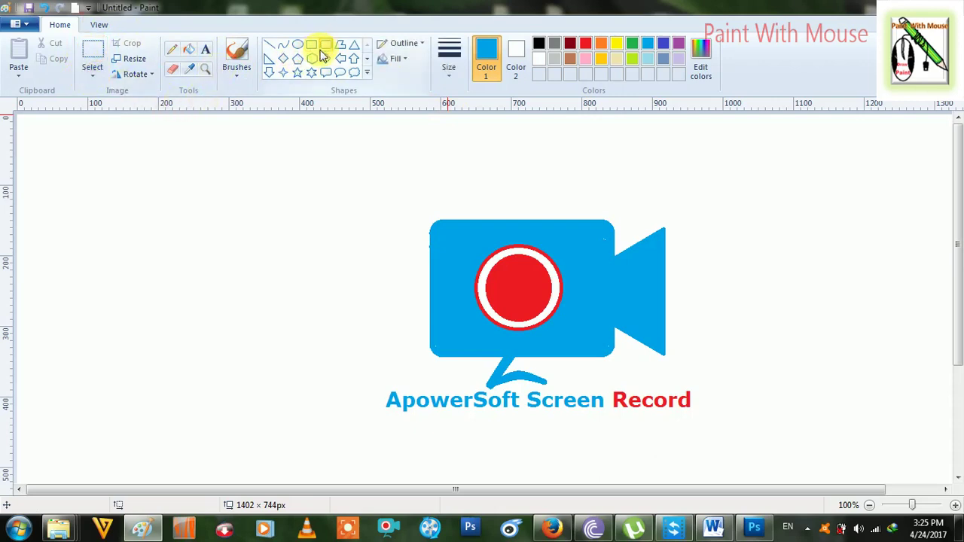
click(601, 46)
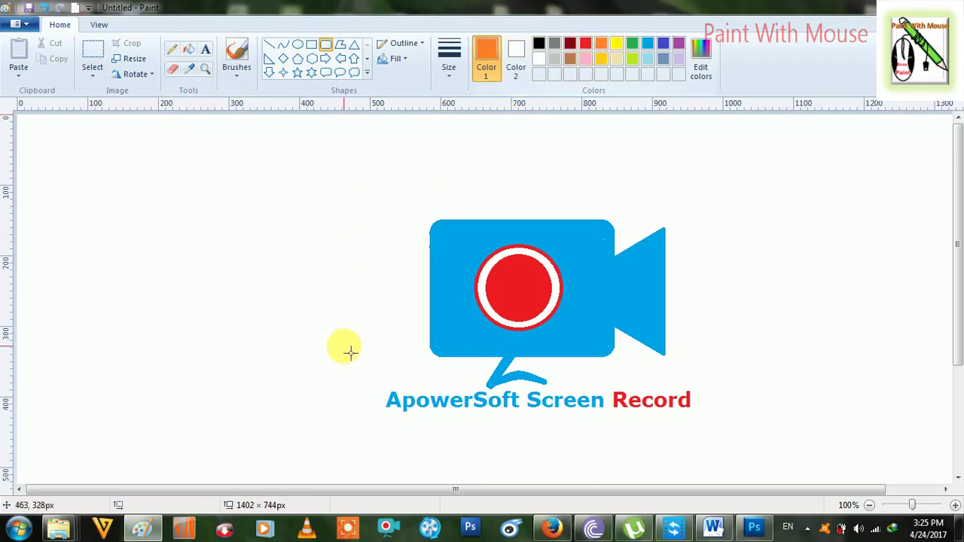
drag(351, 177, 733, 467)
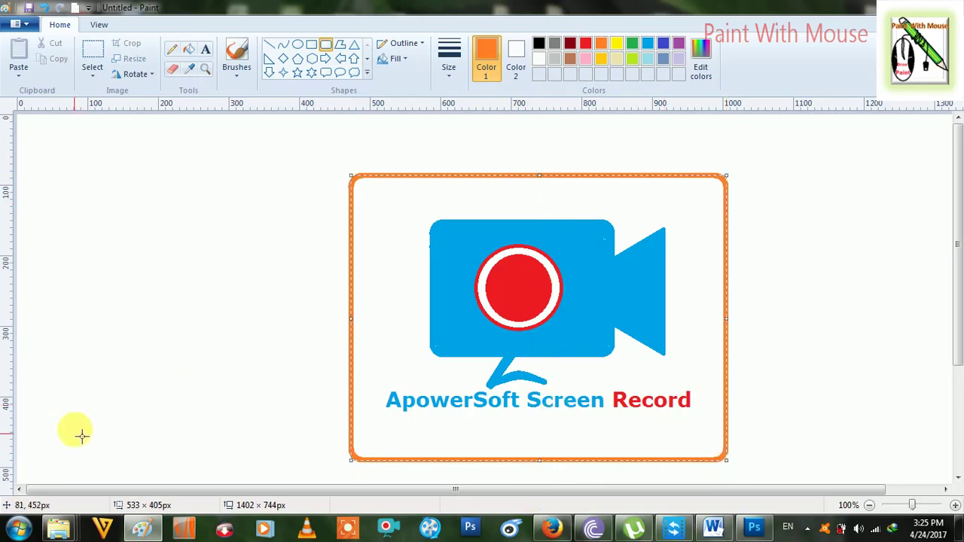
click(236, 262)
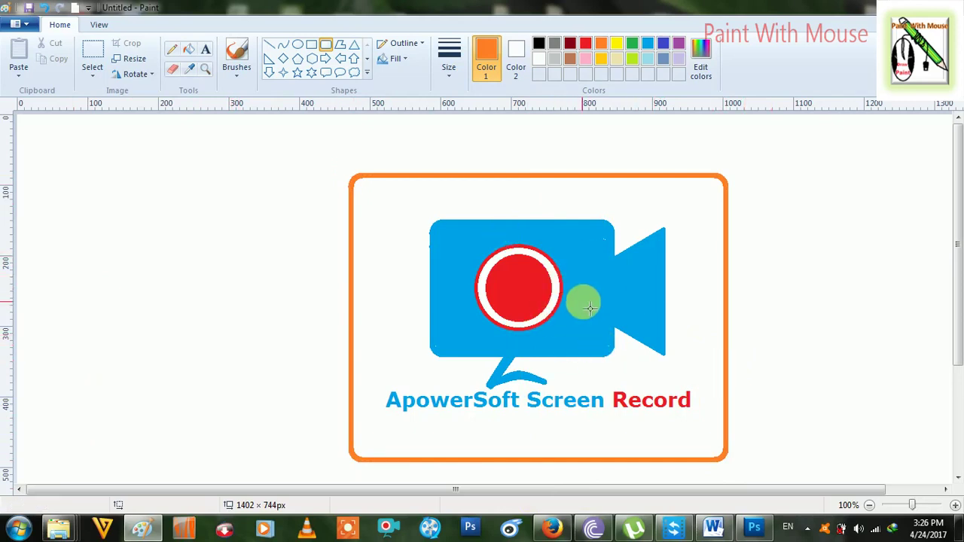
Step: Copy the framed logo from Paint and paste it into Sheet1 of the blank Excel workbook, with the Excel window maximized
click(904, 8)
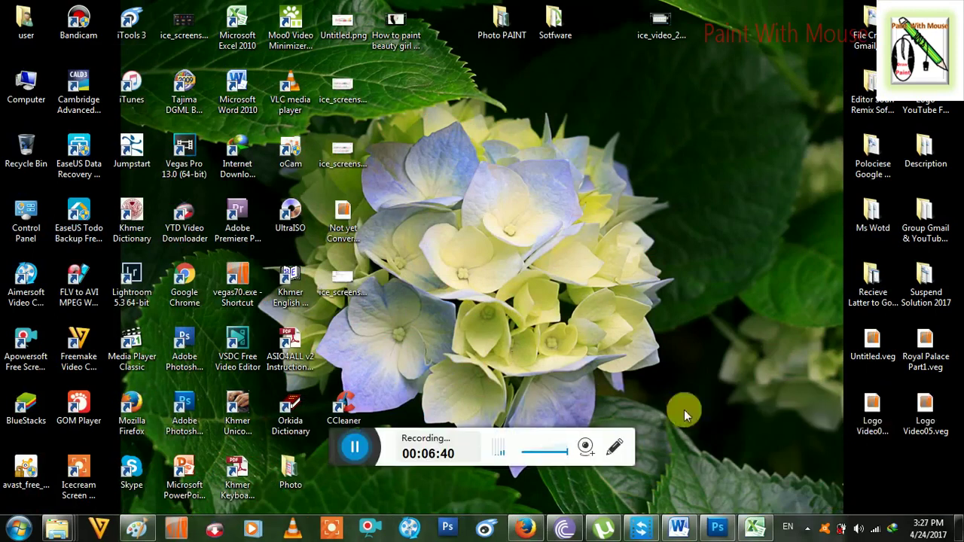
click(756, 528)
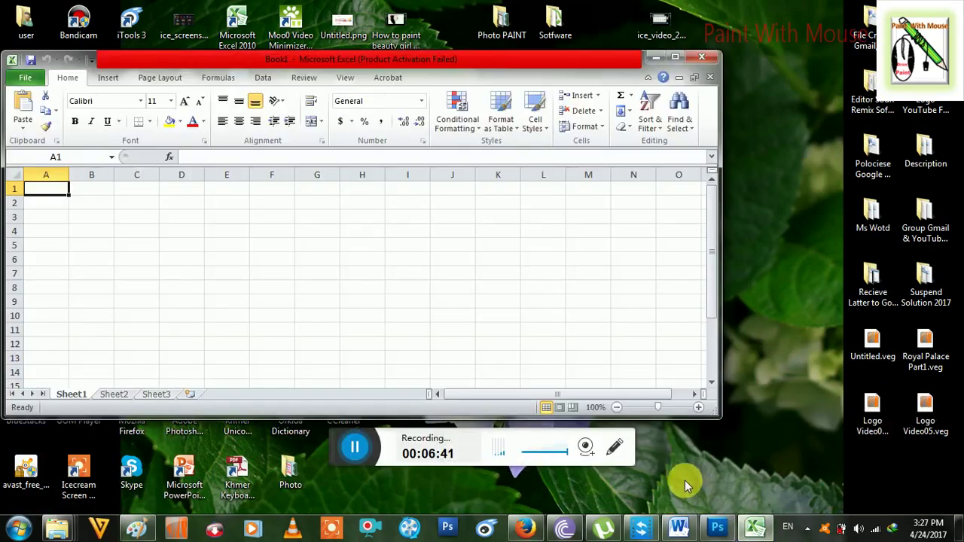
click(137, 527)
right_click(419, 346)
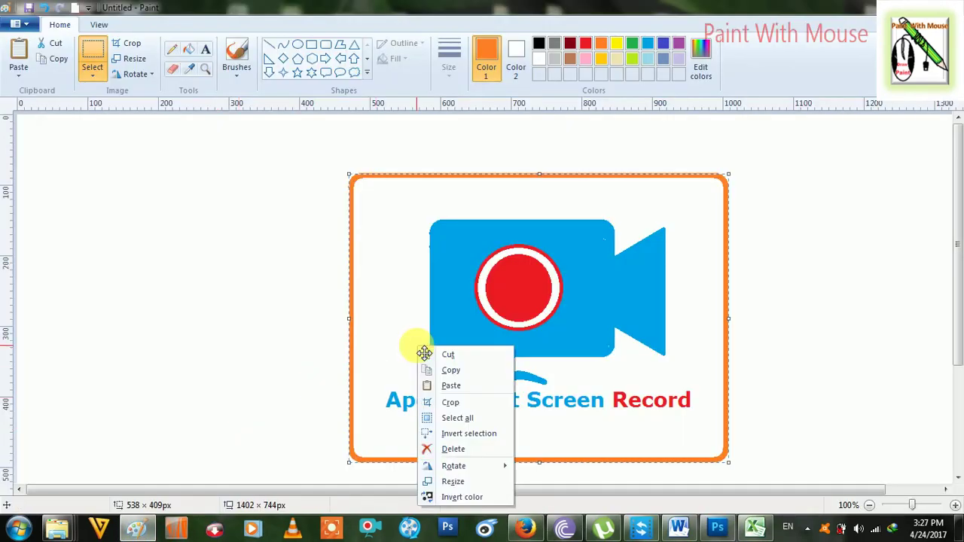
click(433, 372)
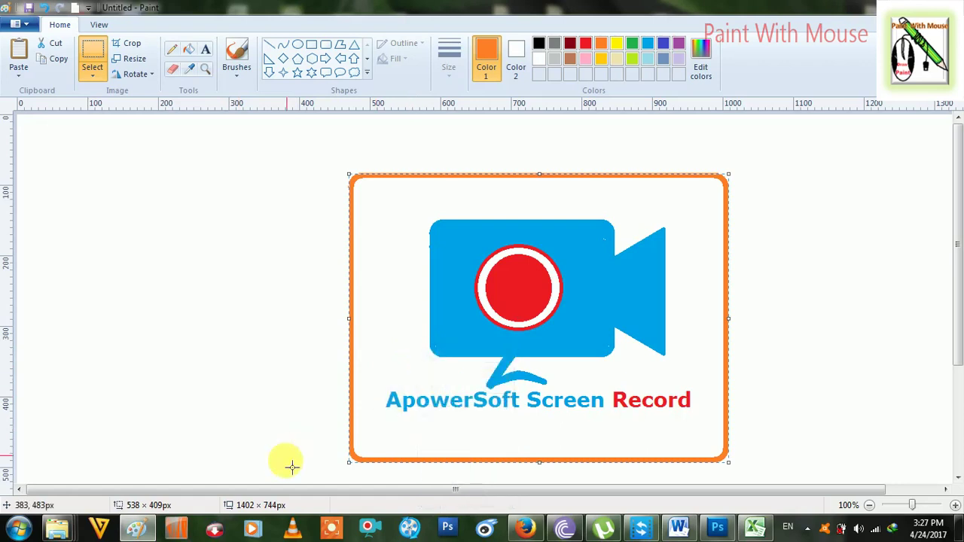
click(756, 527)
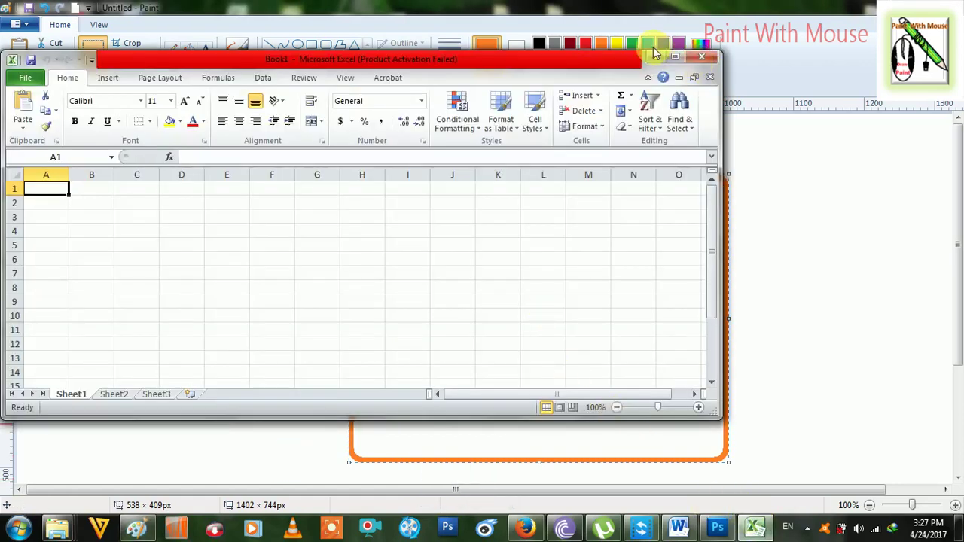
click(675, 58)
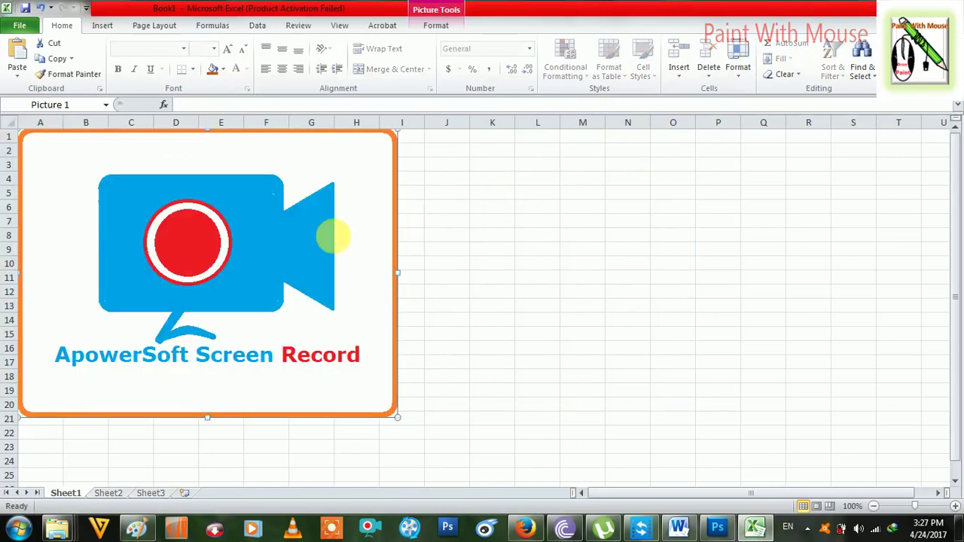
Step: Shrink the pasted logo and move it toward the middle of the sheet, covering about H7 to M20
drag(284, 251, 487, 303)
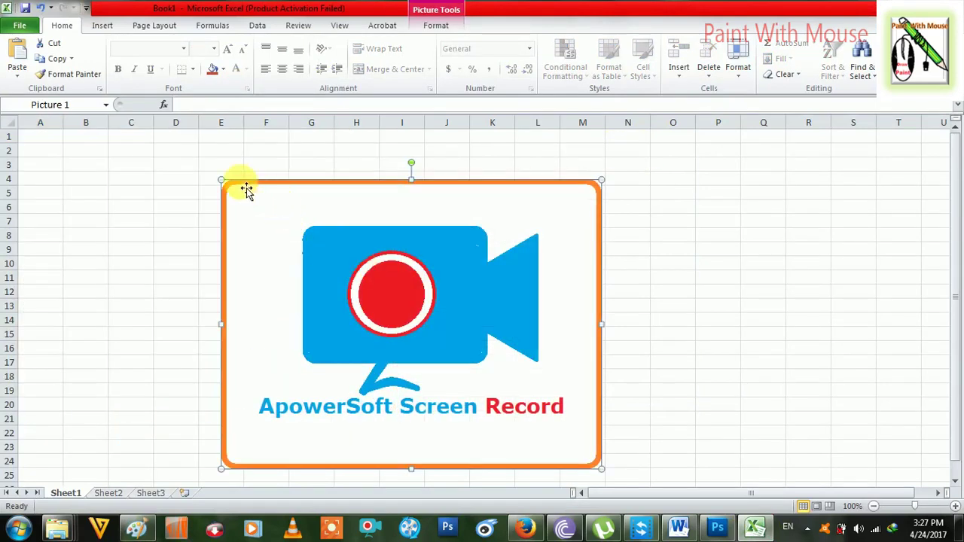
drag(225, 181, 346, 275)
drag(458, 332, 470, 269)
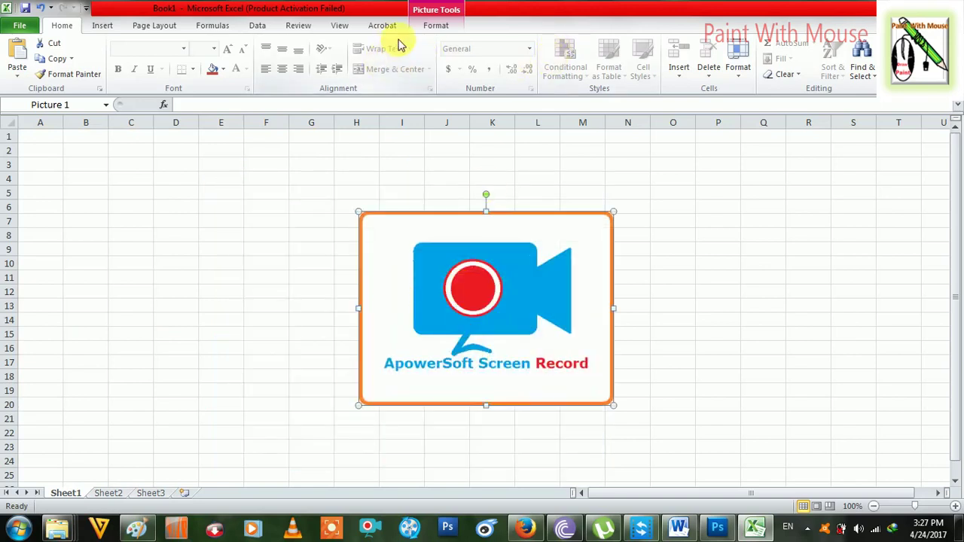
Step: Bring up the 3-D rotation picture effects for the logo and preview the Off Axis 1 Left preset
click(433, 25)
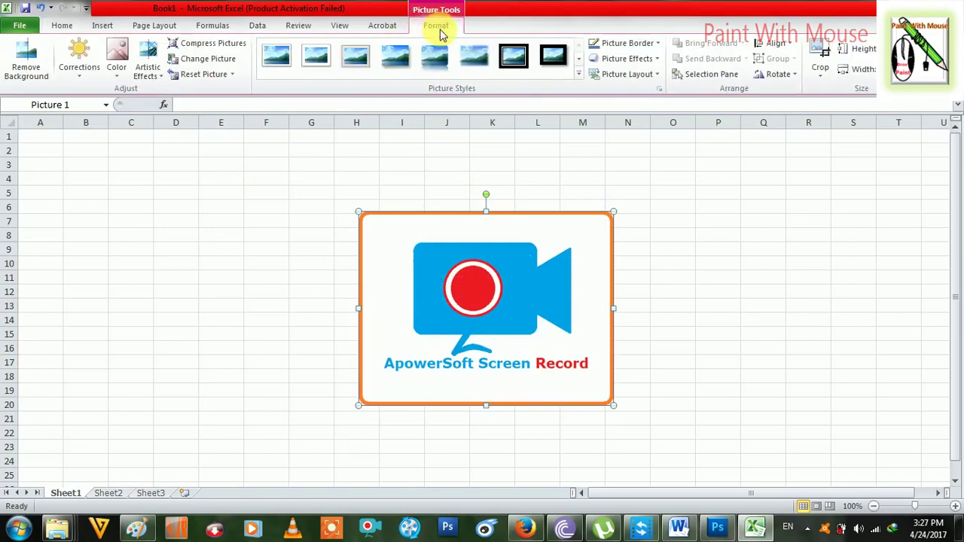
click(603, 59)
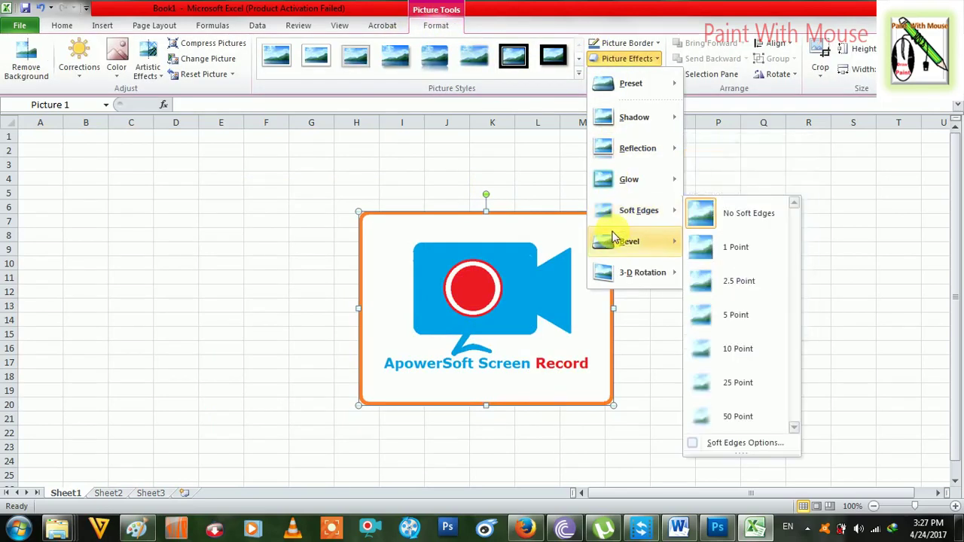
mouse_move(614, 240)
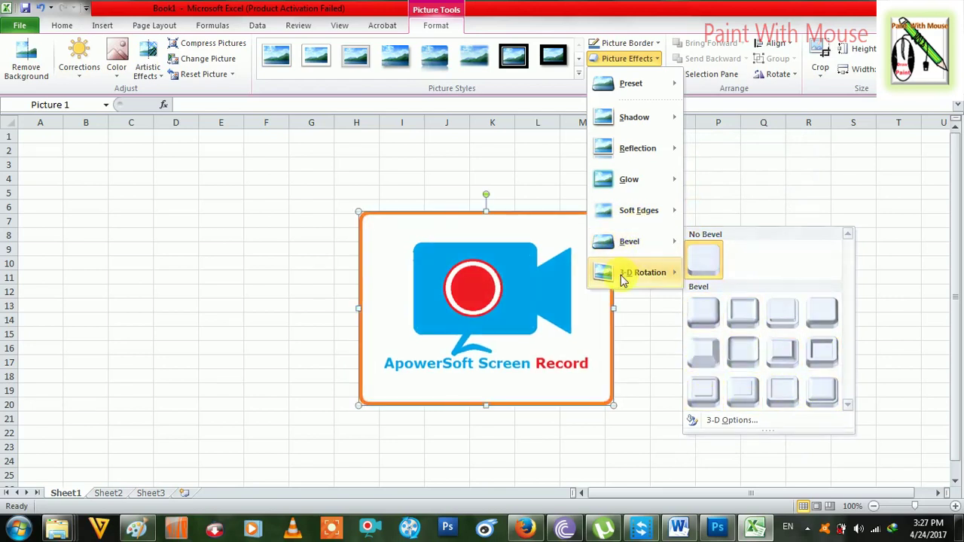
mouse_move(639, 274)
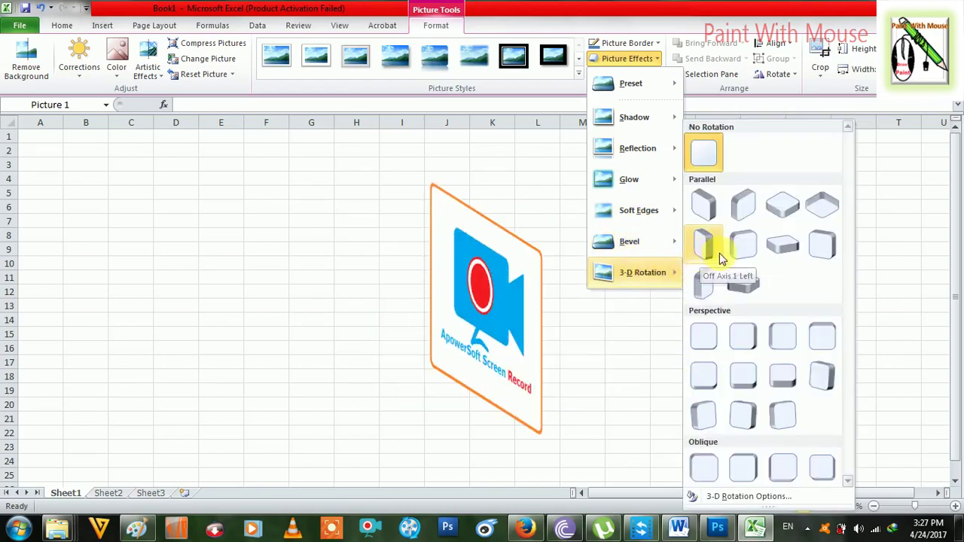